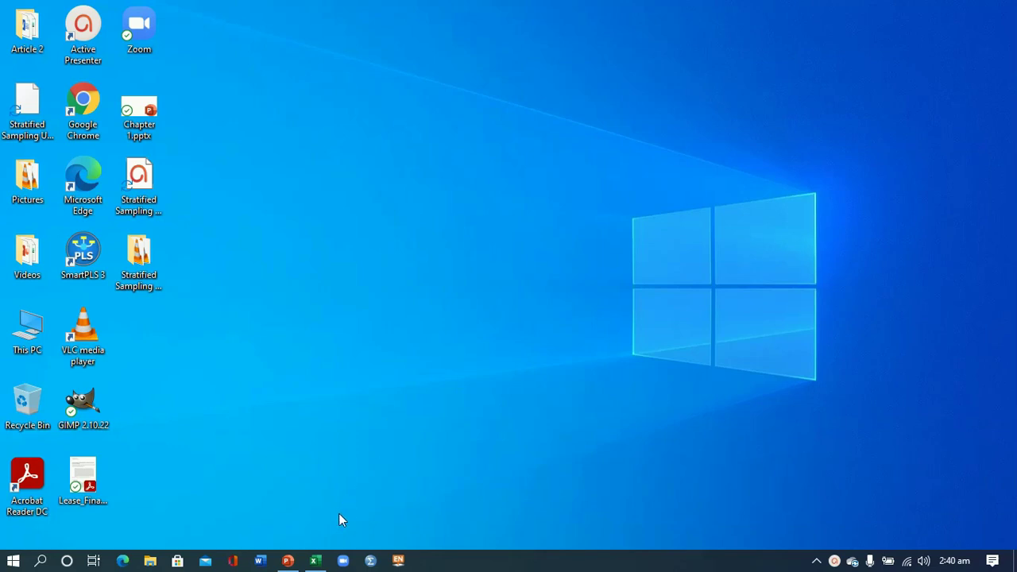
# - Switch to the Sampling Approaches.xlsx workbook in Excel from the taskbar
pyautogui.click(318, 562)
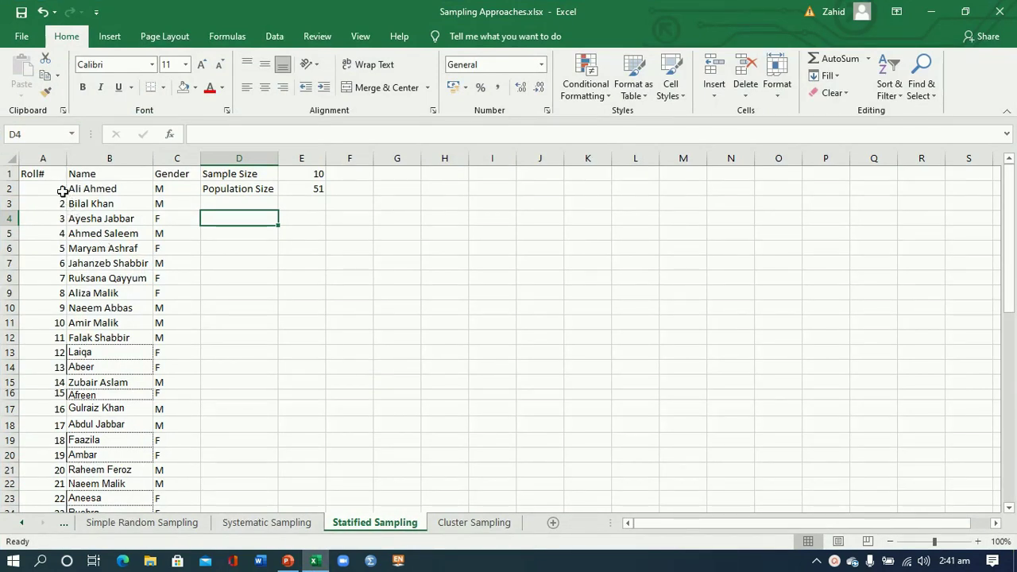
pyautogui.moveTo(52, 178)
pyautogui.mouseDown()
pyautogui.moveTo(112, 430)
pyautogui.moveTo(106, 537)
pyautogui.moveTo(101, 442)
pyautogui.mouseUp()
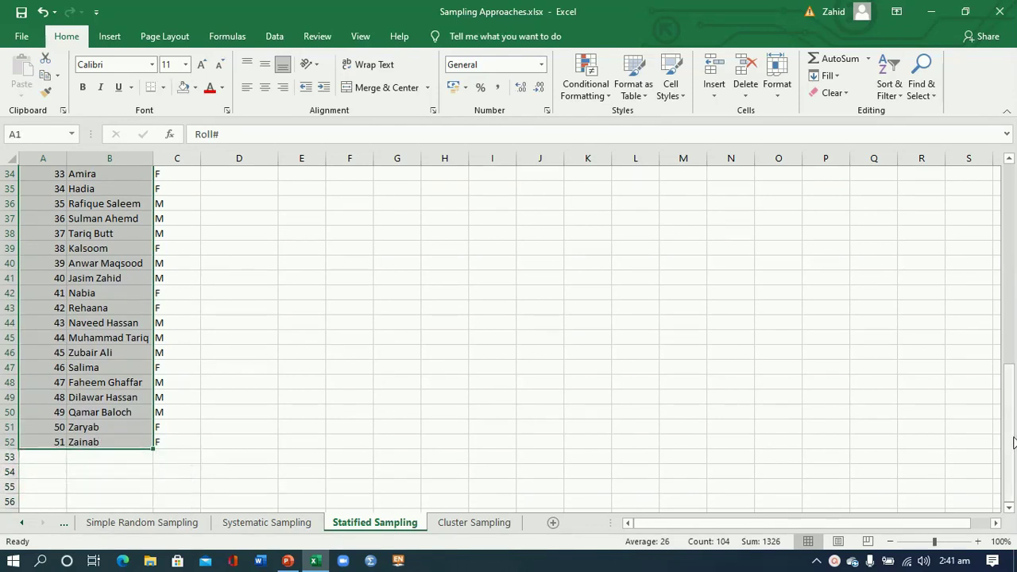
pyautogui.moveTo(1011, 442); pyautogui.dragTo(1006, 215)
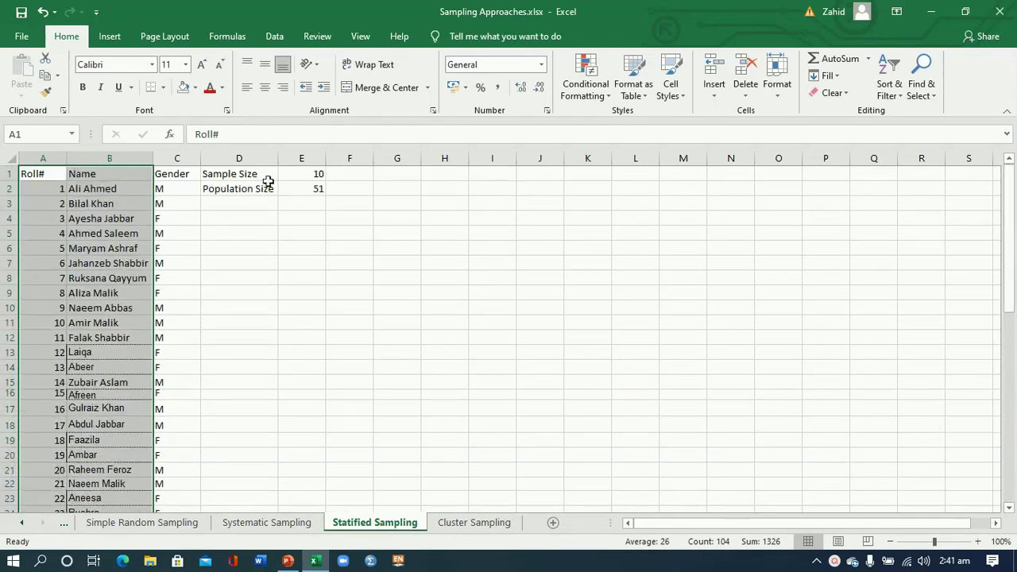
pyautogui.moveTo(173, 175); pyautogui.dragTo(175, 215)
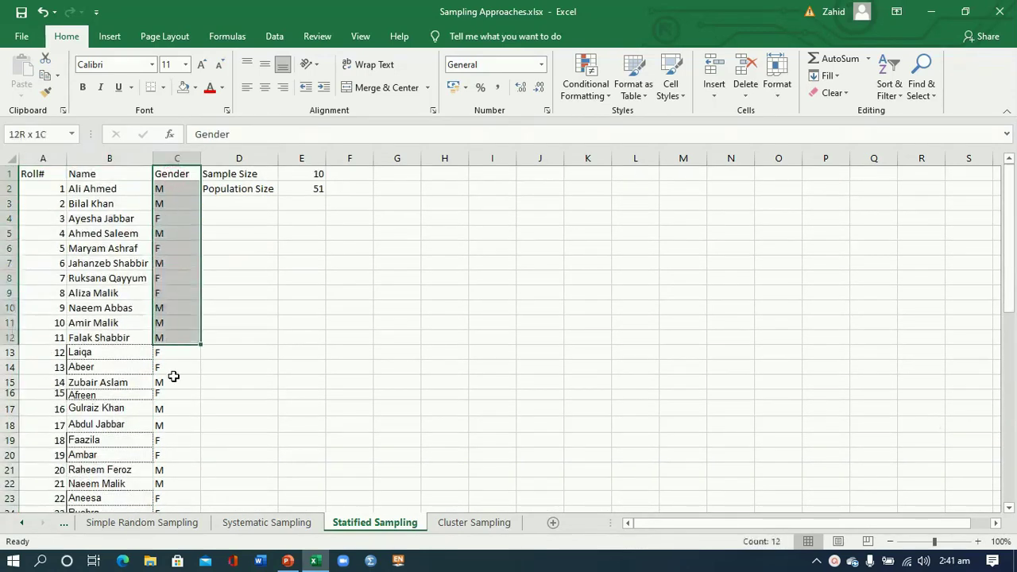
pyautogui.moveTo(175, 214)
pyautogui.mouseDown()
pyautogui.moveTo(174, 530)
pyautogui.moveTo(168, 477)
pyautogui.mouseUp()
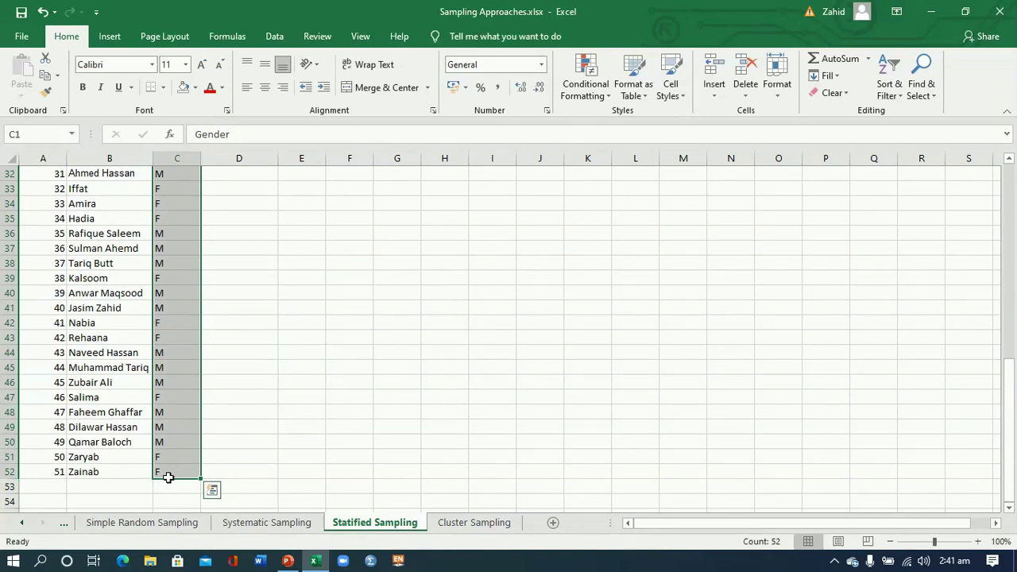
pyautogui.moveTo(1015, 461); pyautogui.dragTo(1012, 229)
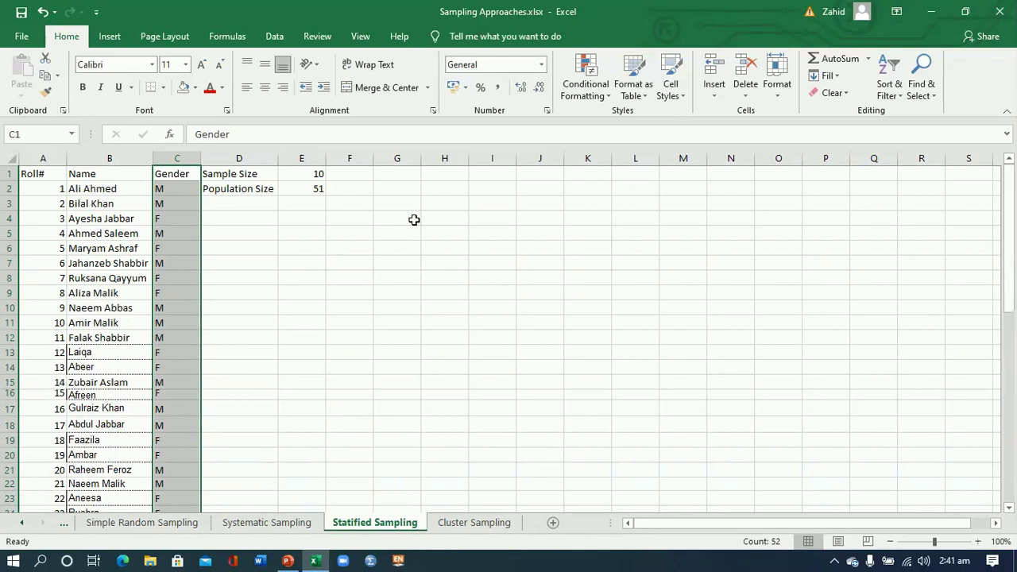
pyautogui.click(175, 178)
pyautogui.hotkey('ctrl', 'Down')
pyautogui.moveTo(1011, 434); pyautogui.dragTo(1011, 199)
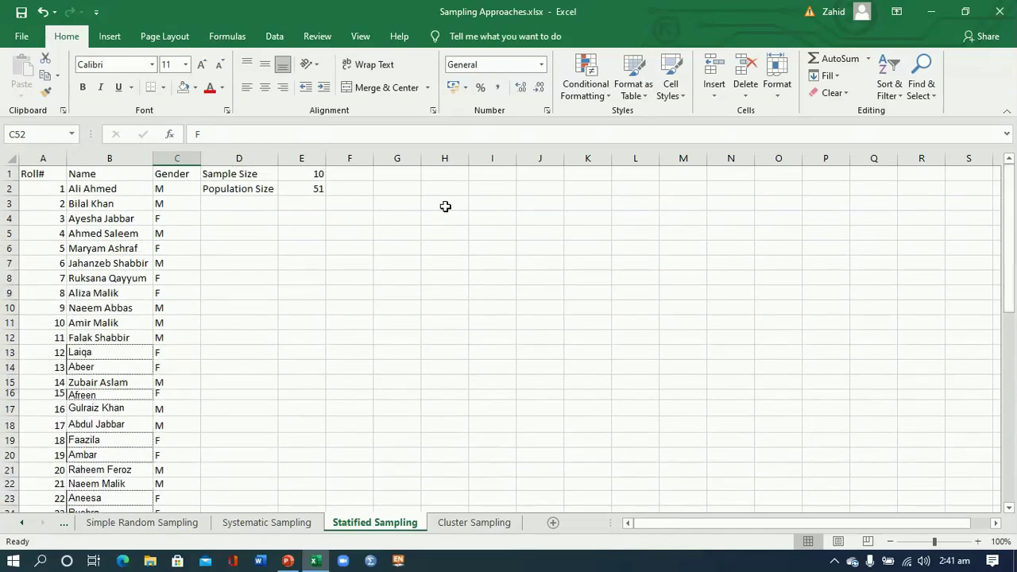
pyautogui.moveTo(42, 176)
pyautogui.mouseDown()
pyautogui.moveTo(110, 327)
pyautogui.moveTo(90, 530)
pyautogui.moveTo(90, 515)
pyautogui.mouseUp()
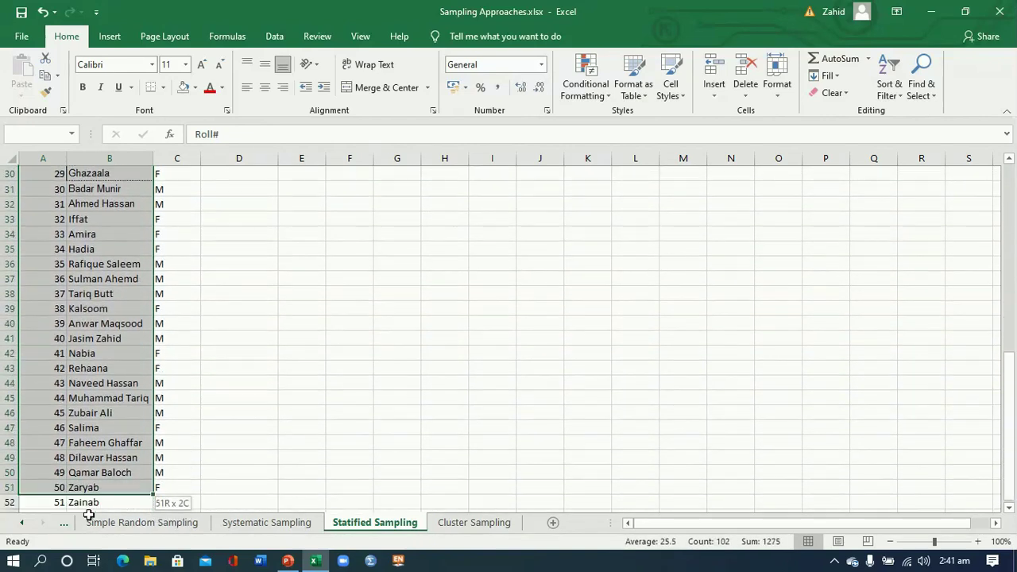
pyautogui.moveTo(90, 515); pyautogui.dragTo(89, 488)
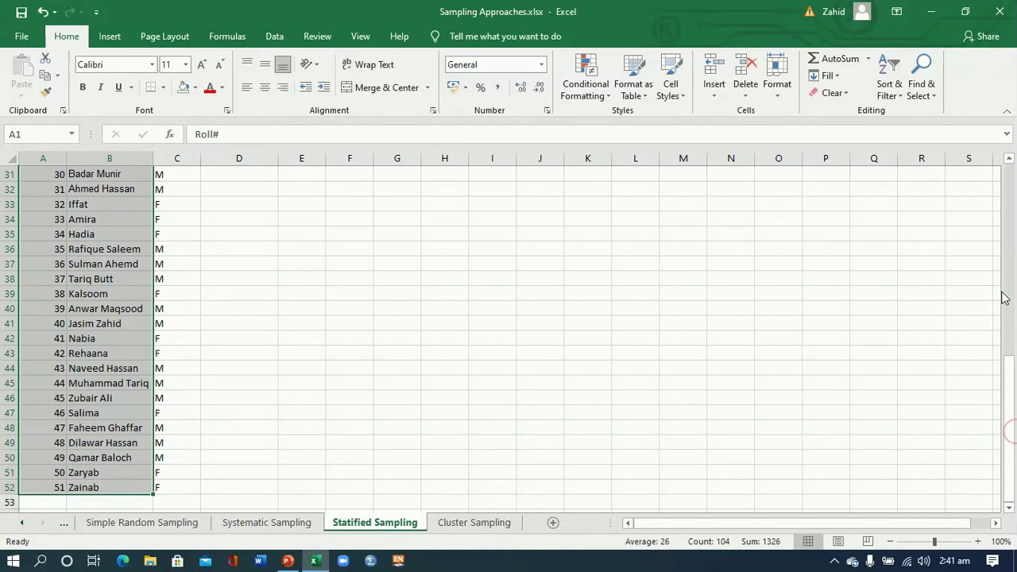
pyautogui.moveTo(1011, 369); pyautogui.dragTo(1010, 164)
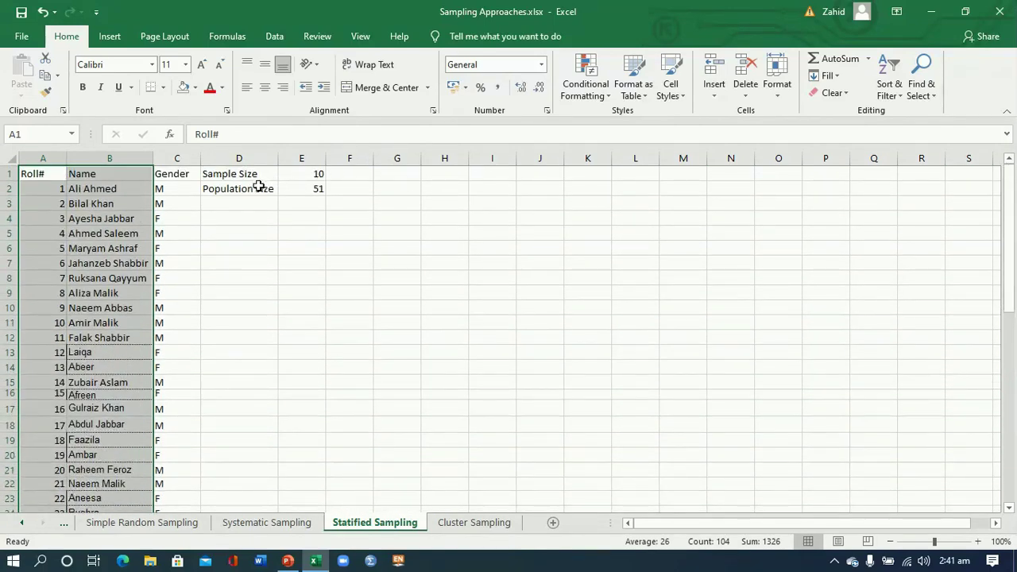
pyautogui.click(262, 187)
pyautogui.click(296, 174)
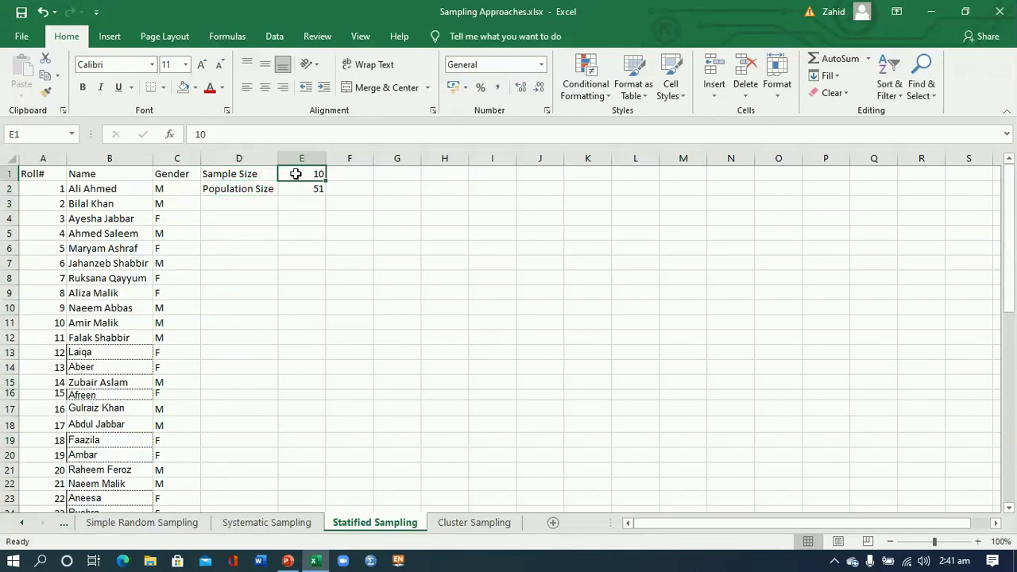
pyautogui.click(239, 189)
pyautogui.click(301, 190)
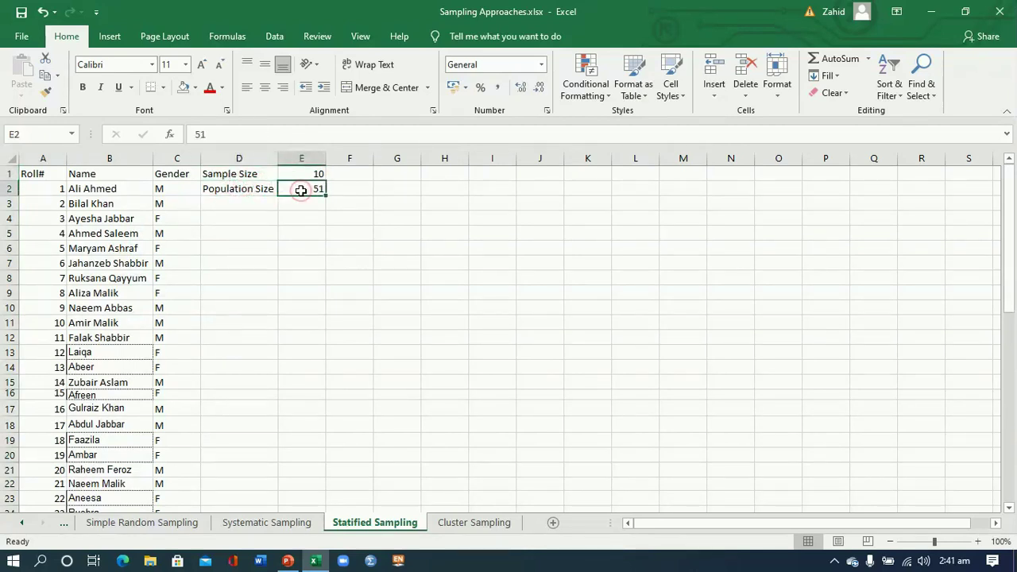
pyautogui.moveTo(168, 190); pyautogui.dragTo(170, 514)
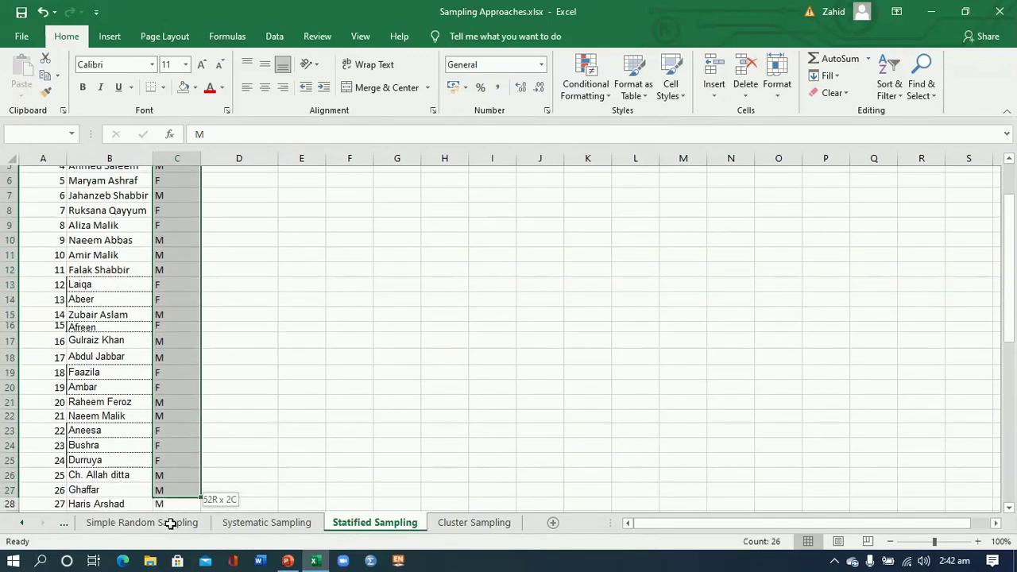
pyautogui.moveTo(170, 515); pyautogui.dragTo(163, 473)
pyautogui.moveTo(1015, 429); pyautogui.dragTo(1004, 202)
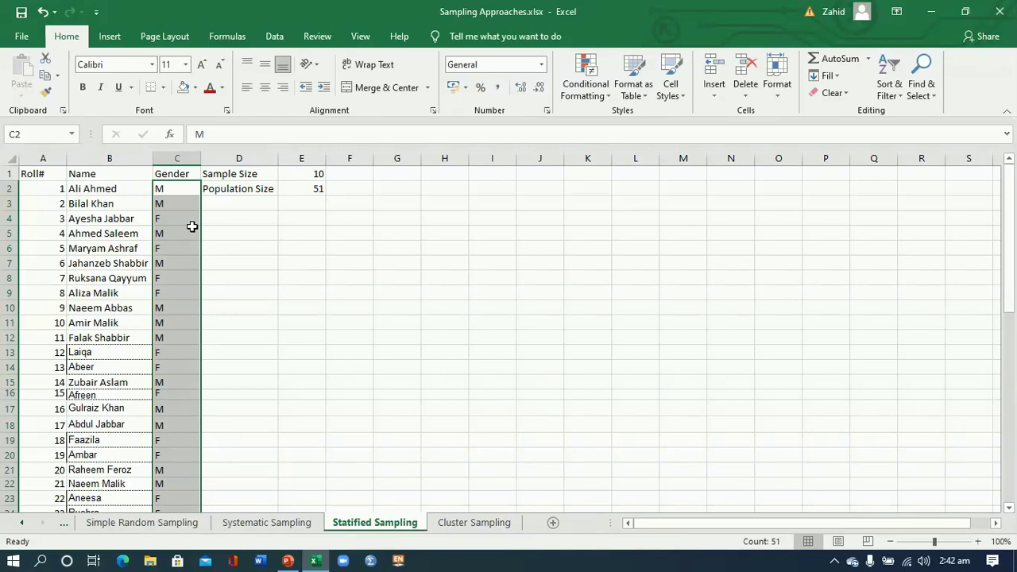
pyautogui.click(263, 237)
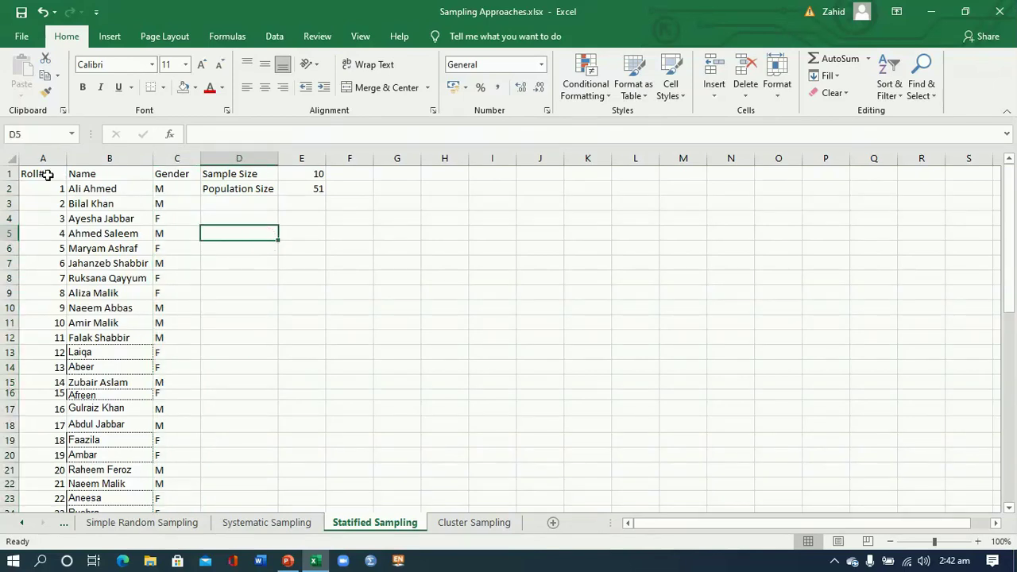
pyautogui.moveTo(47, 176); pyautogui.dragTo(182, 174)
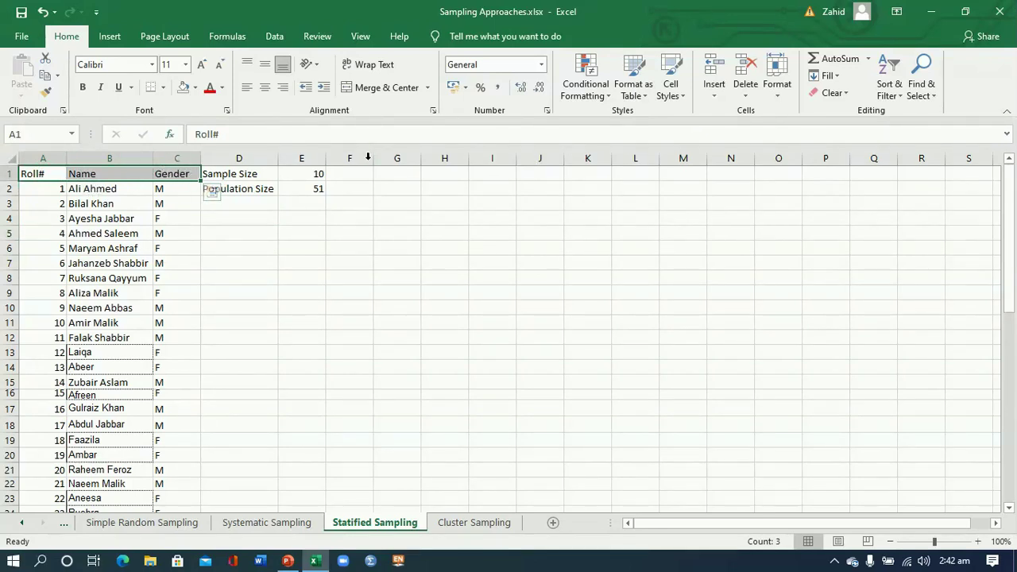
# - Turn on roster filters and limit Gender to F, showing 22 of 51 students
pyautogui.click(898, 97)
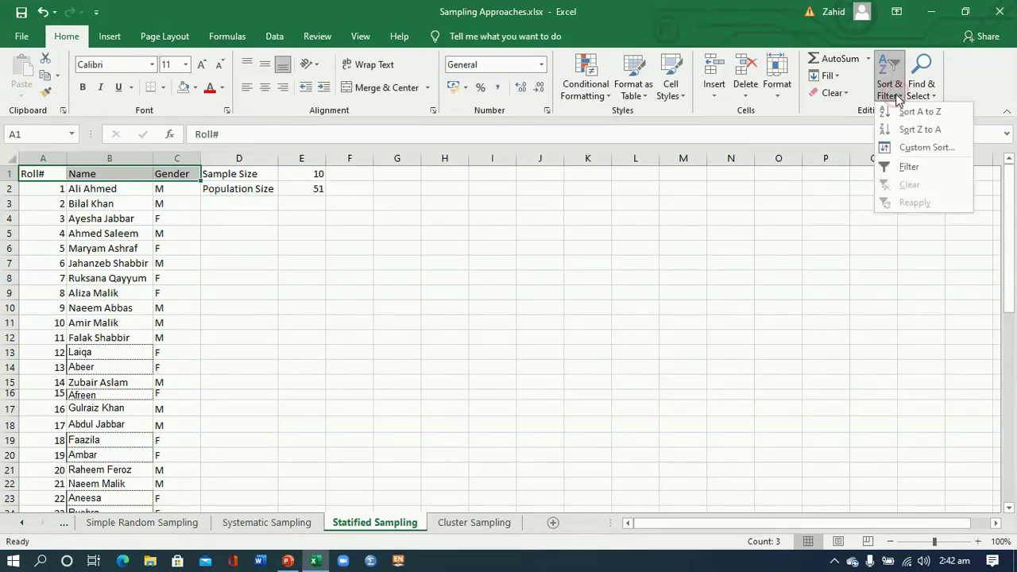
pyautogui.click(904, 168)
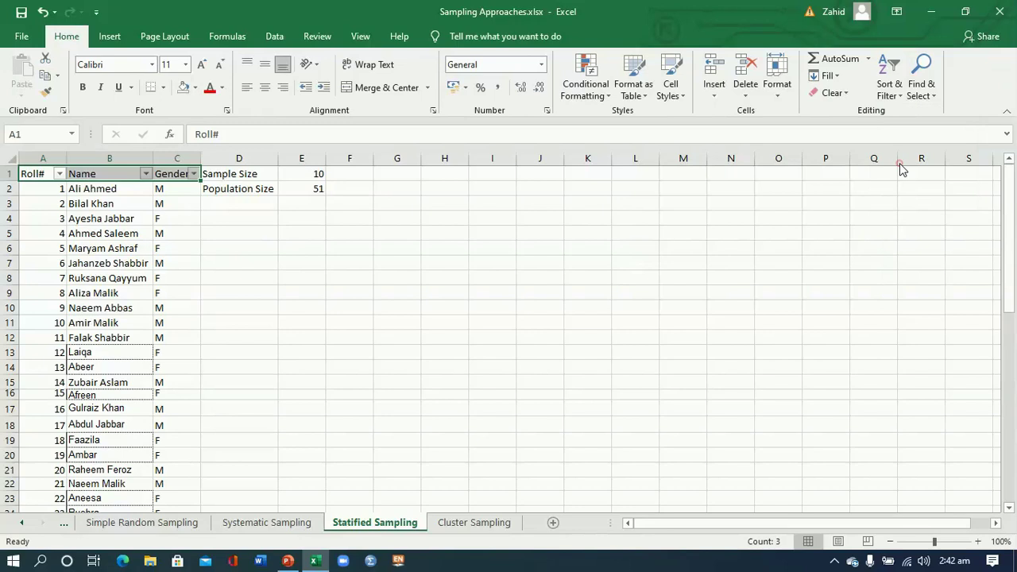
pyautogui.click(210, 219)
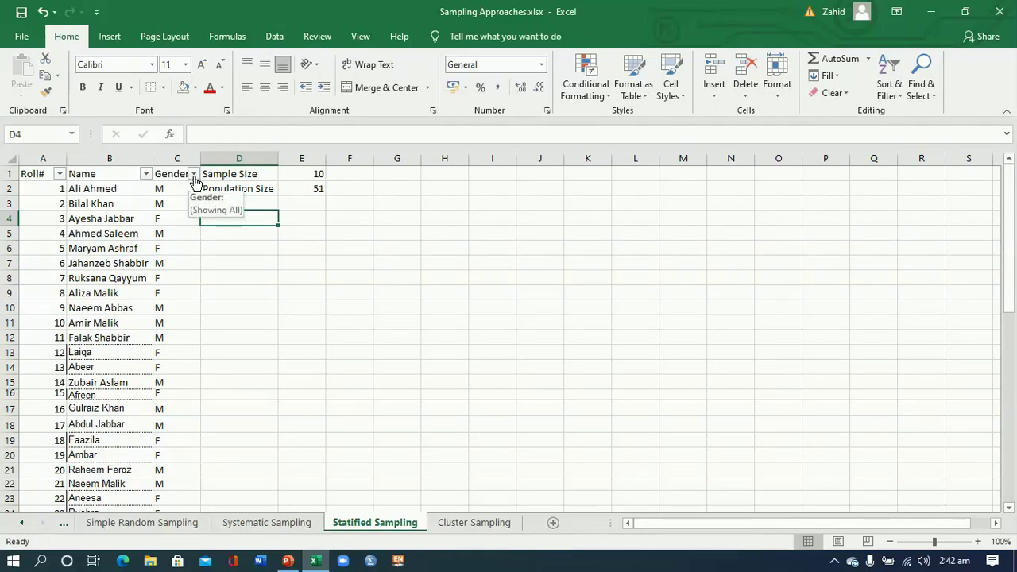
pyautogui.click(193, 174)
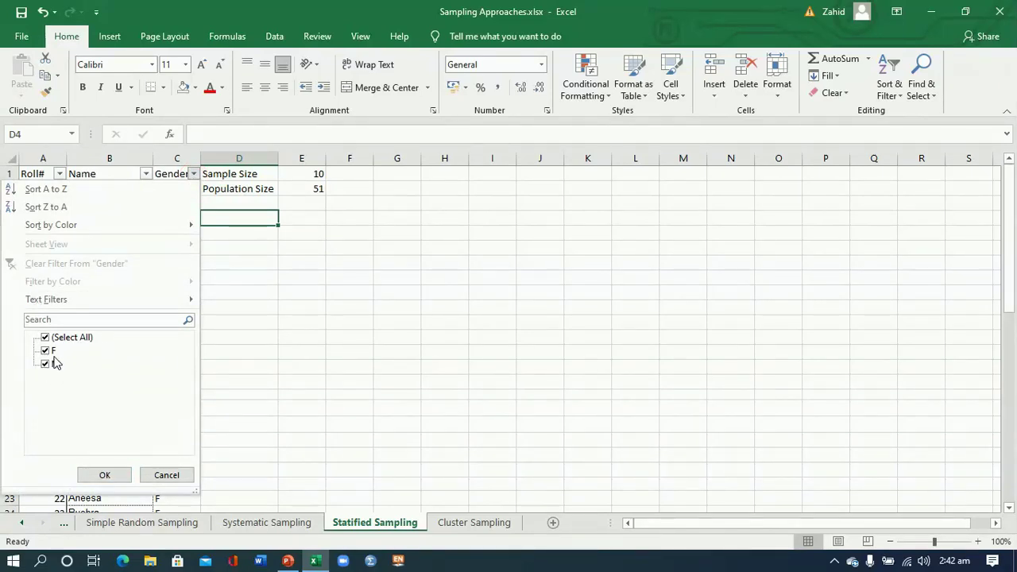
pyautogui.click(46, 365)
pyautogui.click(105, 475)
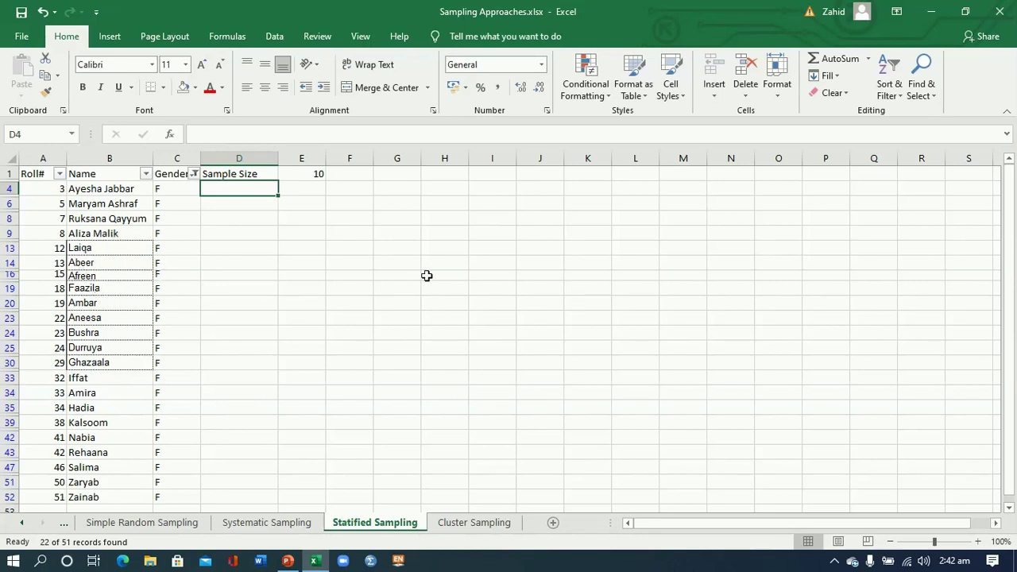
# - Copy the visible female names from column B, paste them as values at G4, and autofit column G
pyautogui.moveTo(1016, 342); pyautogui.dragTo(1015, 303)
pyautogui.moveTo(106, 191); pyautogui.dragTo(94, 430)
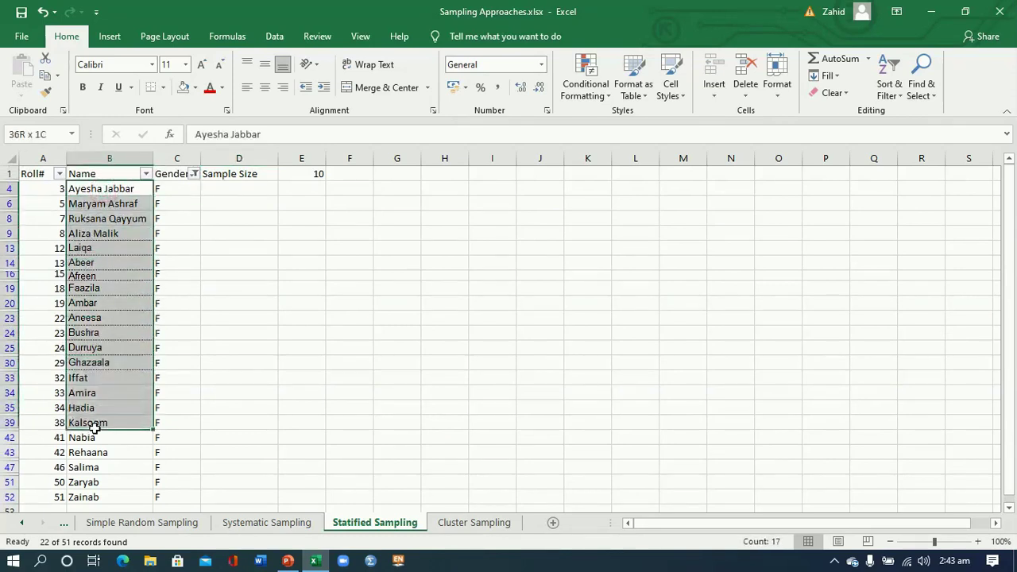
pyautogui.moveTo(95, 429); pyautogui.dragTo(91, 493)
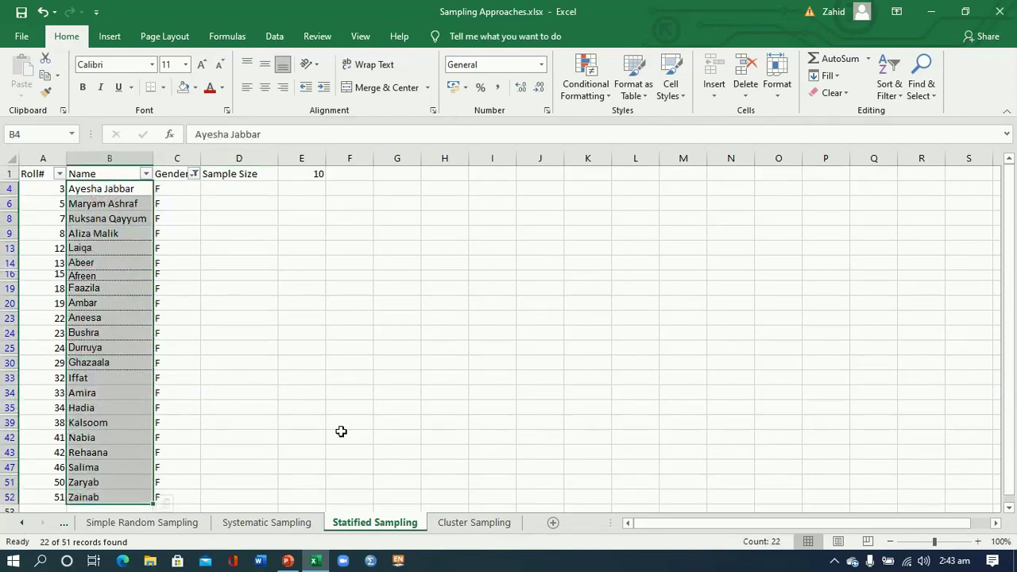
pyautogui.hotkey('ctrl', 'c')
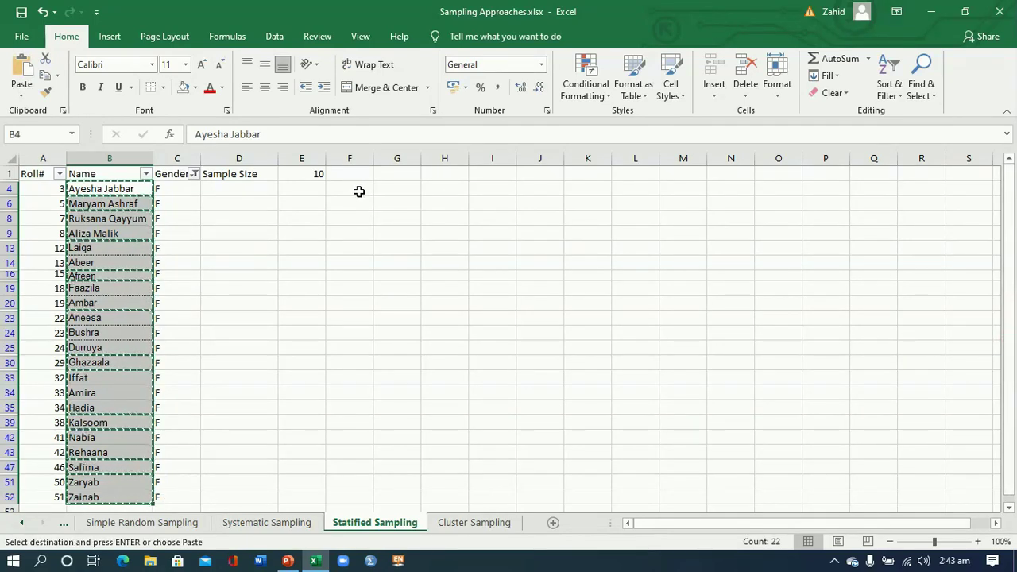
pyautogui.click(359, 192)
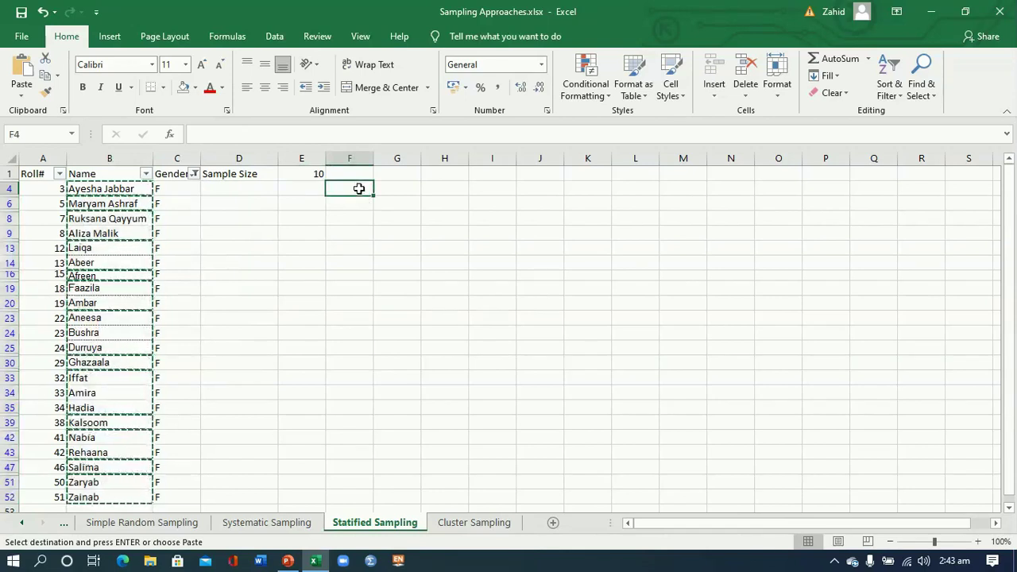
pyautogui.click(396, 188)
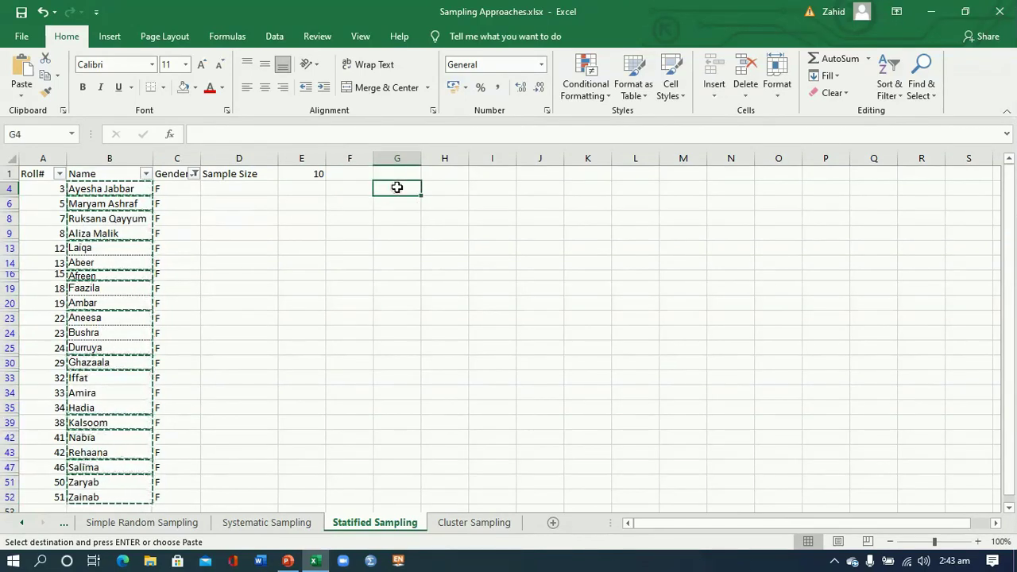
pyautogui.rightClick(397, 187)
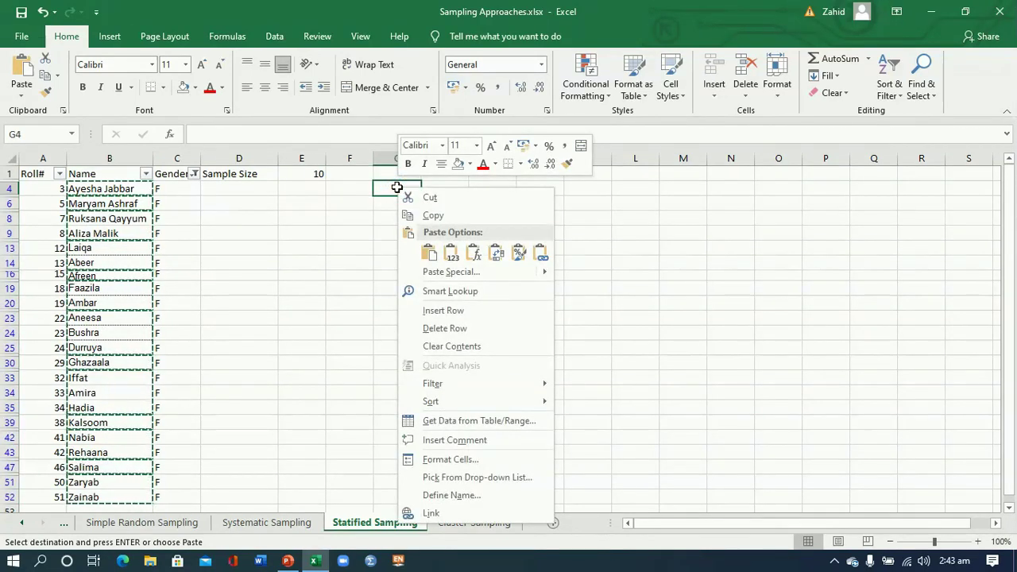
pyautogui.click(450, 256)
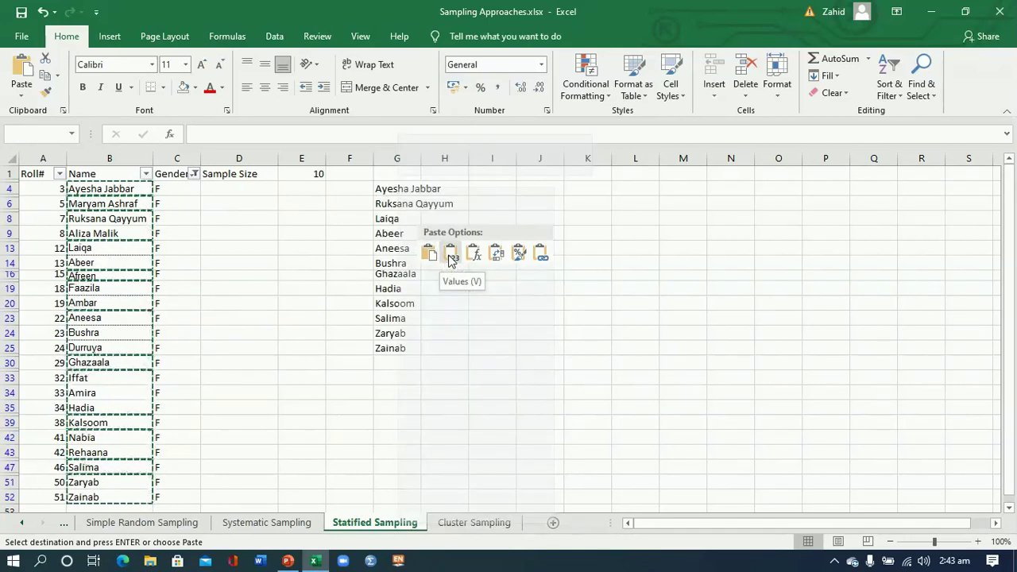
pyautogui.doubleClick(421, 158)
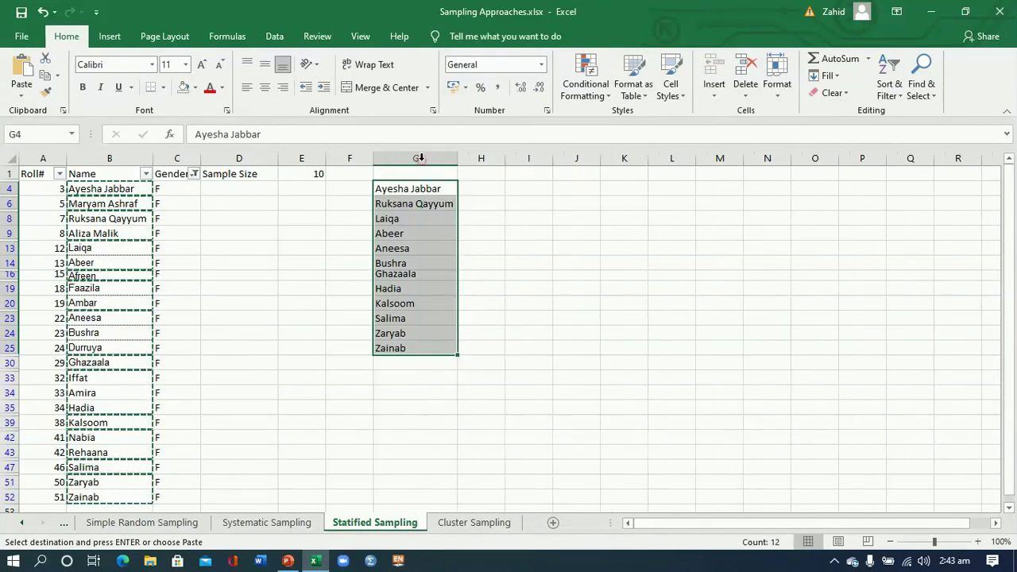
pyautogui.click(403, 175)
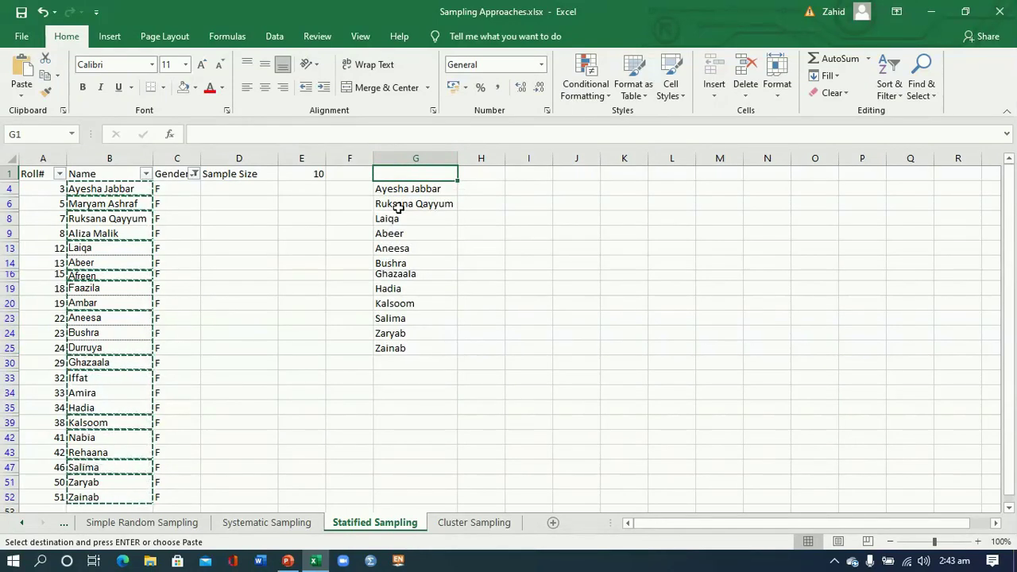
# - Head column G 'Female Group' and fill 1 down F4:F25 beside the names
pyautogui.press('Escape')
pyautogui.write('Gr')
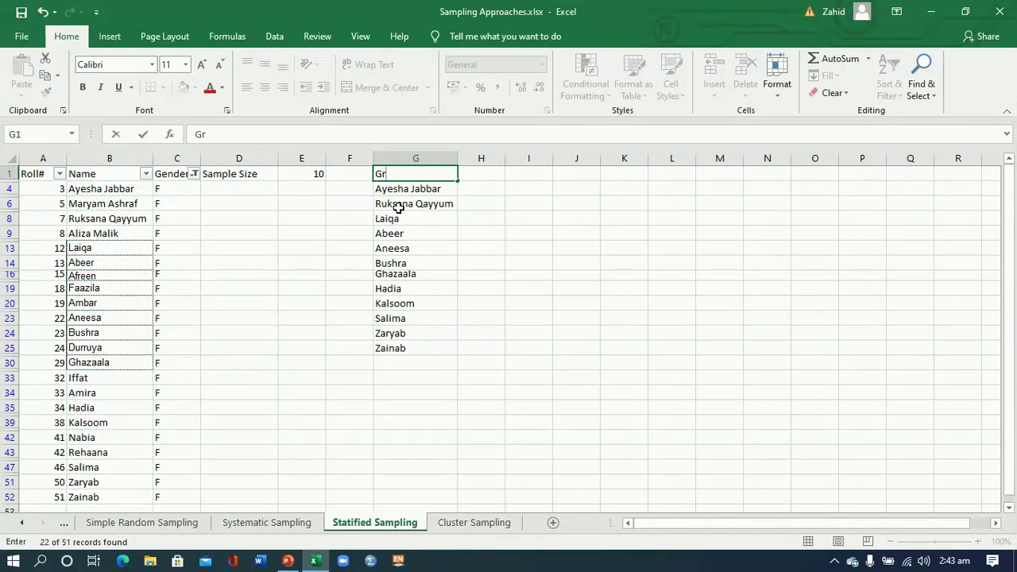
pyautogui.write('Fem')
pyautogui.write('ale Group')
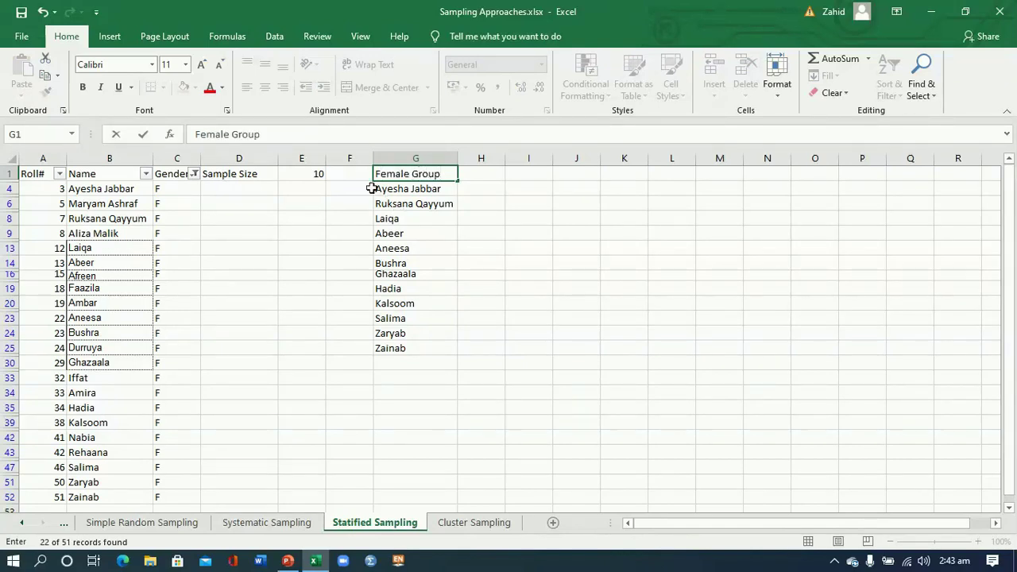
pyautogui.click(365, 188)
pyautogui.write('1')
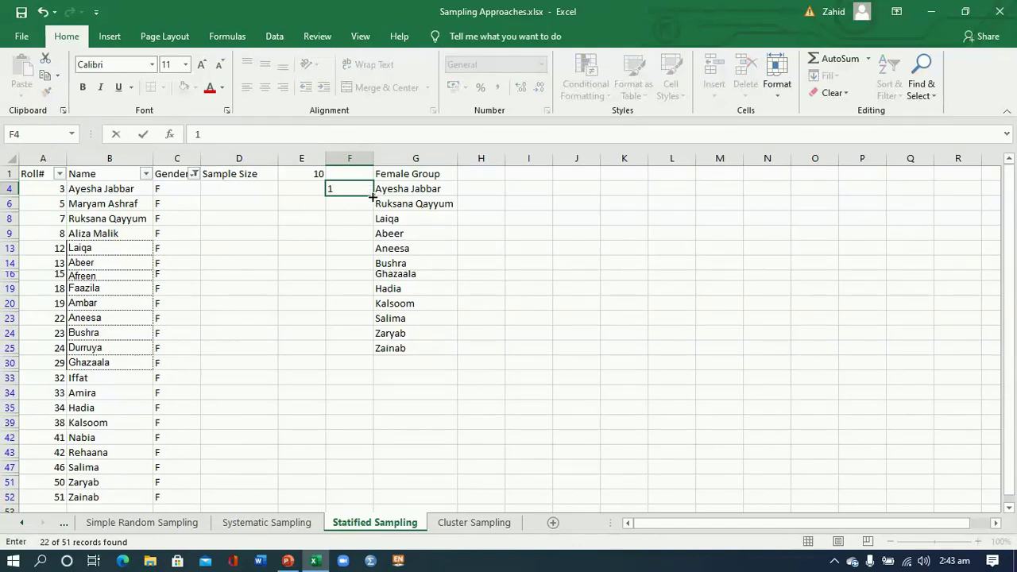
pyautogui.moveTo(373, 196)
pyautogui.mouseDown()
pyautogui.moveTo(365, 233)
pyautogui.moveTo(358, 197)
pyautogui.mouseUp()
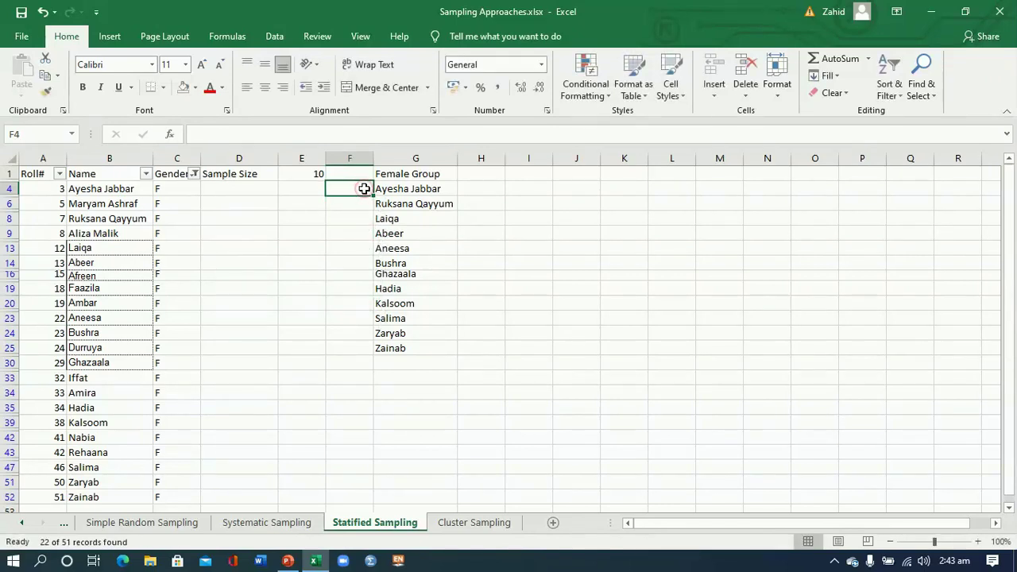
pyautogui.write('1')
pyautogui.press('Return')
pyautogui.click(357, 195)
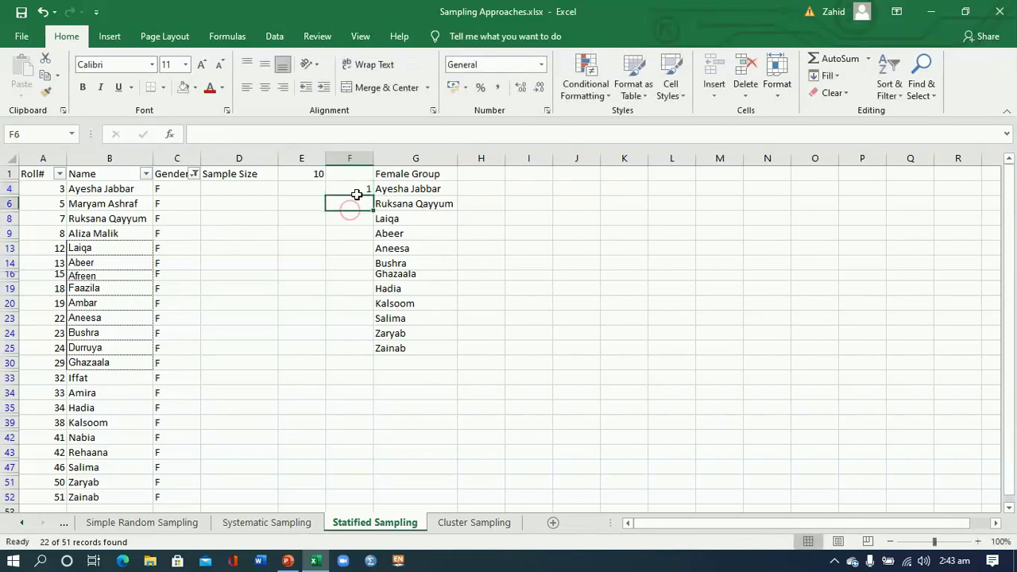
pyautogui.moveTo(371, 195); pyautogui.dragTo(371, 349)
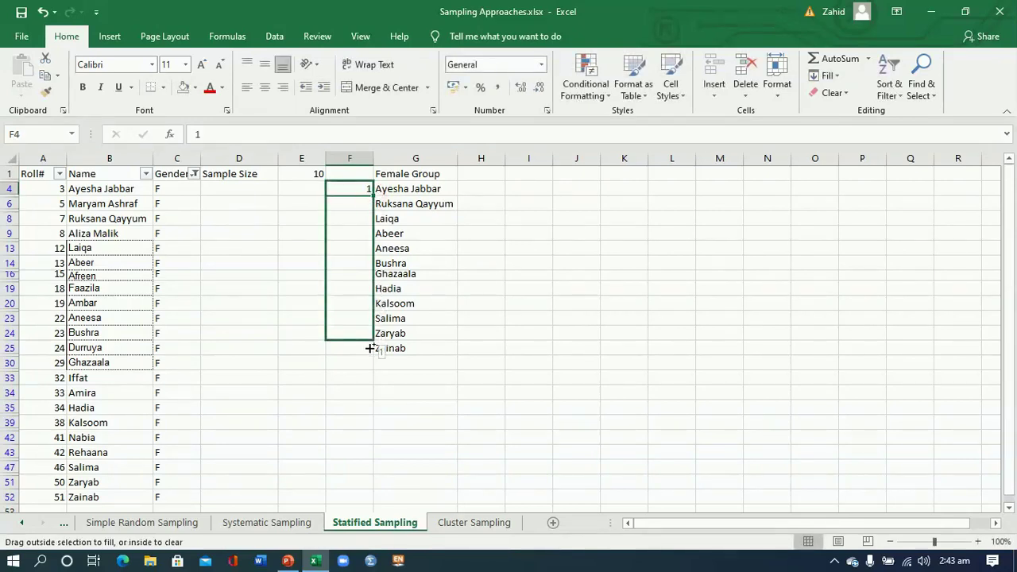
pyautogui.moveTo(370, 348); pyautogui.dragTo(370, 354)
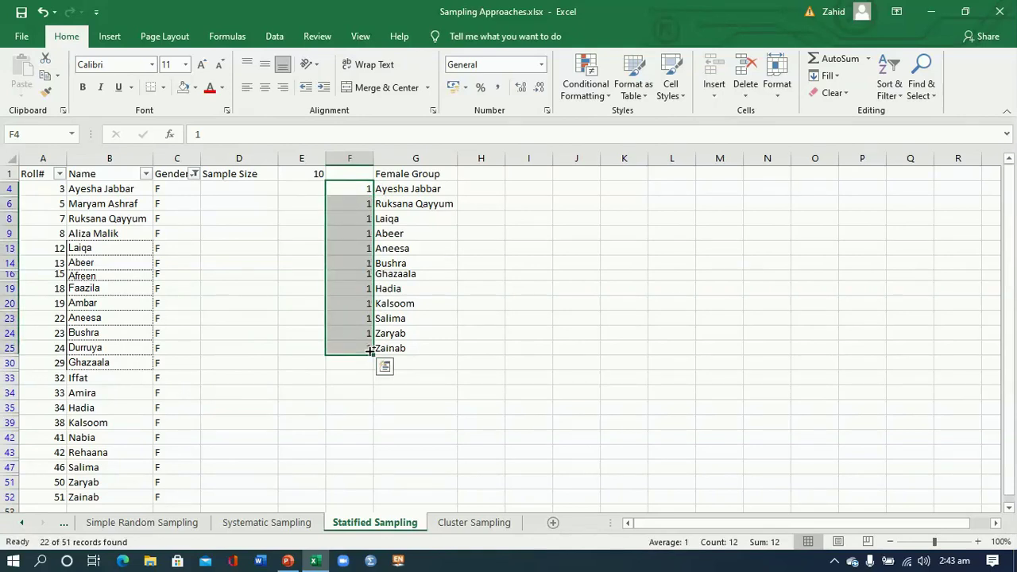
pyautogui.click(368, 191)
# - Number the visible female names 1 through 12 down column F
pyautogui.write('1')
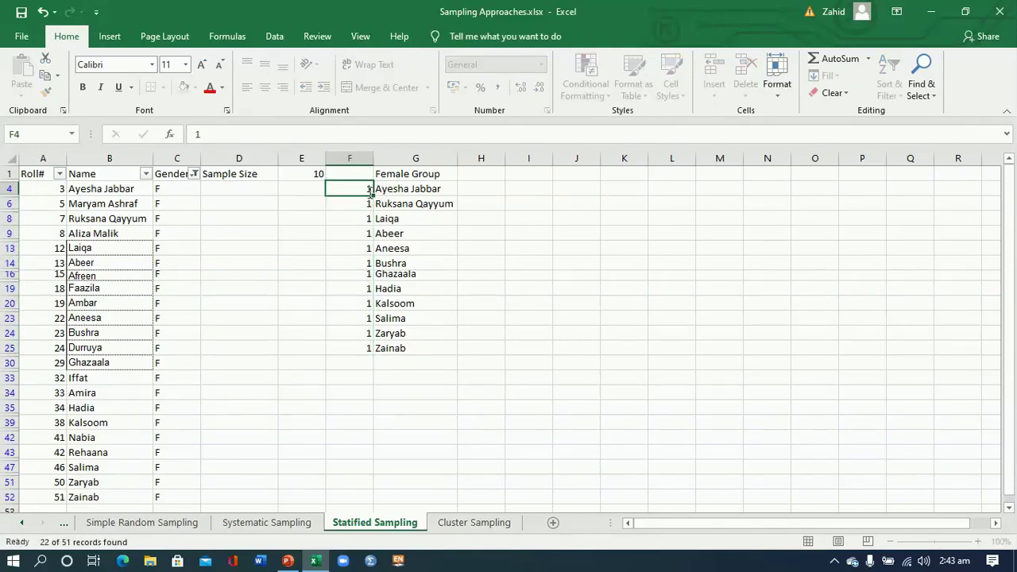
pyautogui.press('Return')
pyautogui.write('2')
pyautogui.press('Return')
pyautogui.write('3')
pyautogui.press('Return')
pyautogui.write('4')
pyautogui.press('Return')
pyautogui.write('5')
pyautogui.press('Return')
pyautogui.write('6')
pyautogui.press('Return')
pyautogui.write('7')
pyautogui.press('Return')
pyautogui.write('8')
pyautogui.press('Return')
pyautogui.write('9')
pyautogui.press('Return')
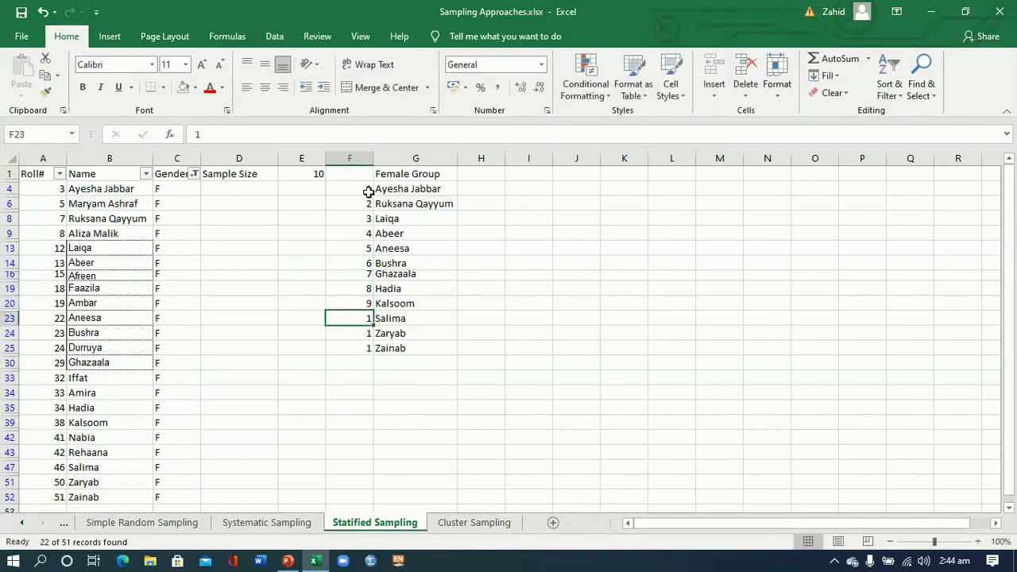
pyautogui.write('1')
pyautogui.press('Return')
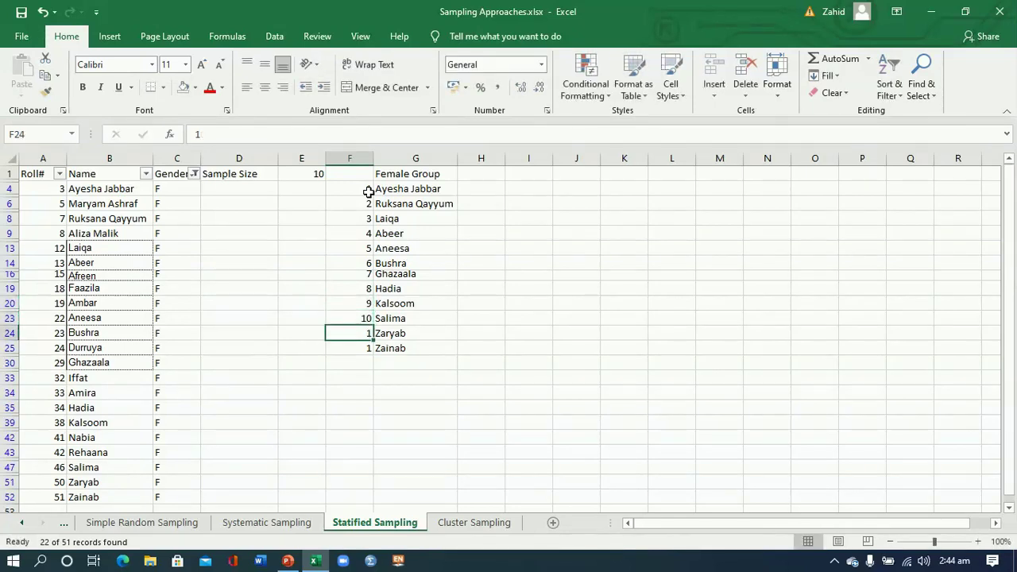
pyautogui.write('11')
pyautogui.press('Return')
pyautogui.write('12')
pyautogui.press('Return')
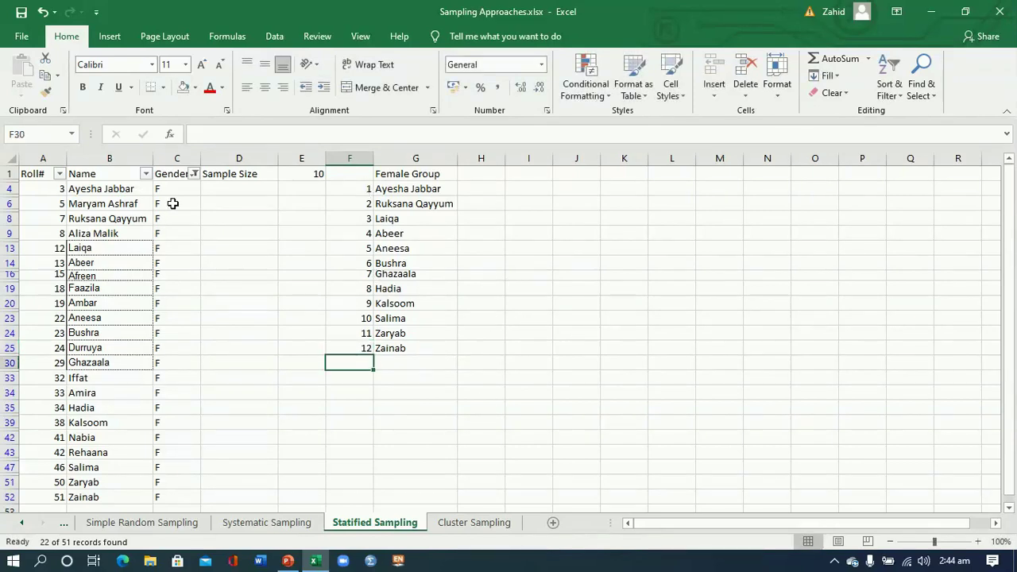
pyautogui.click(195, 175)
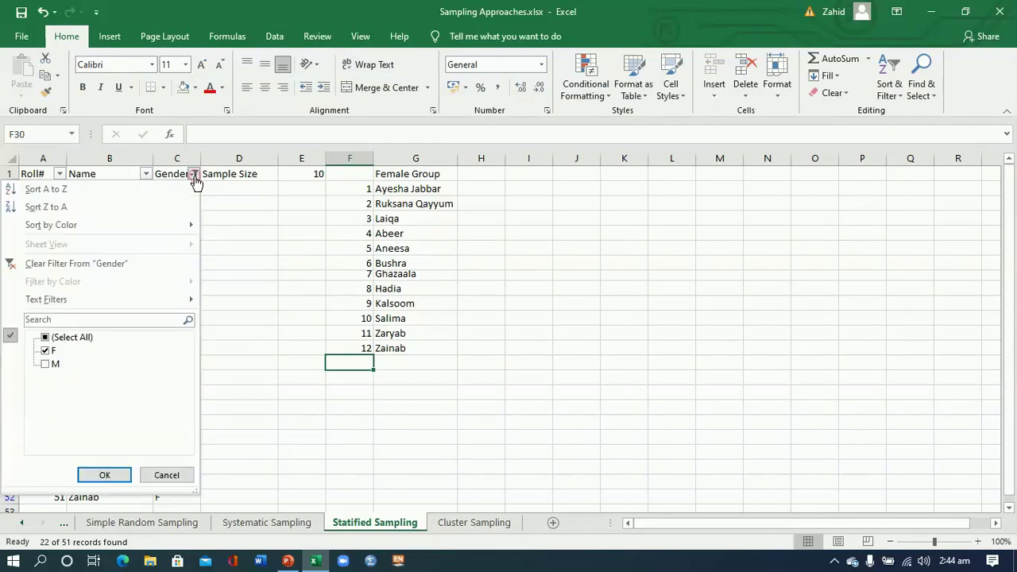
# - Switch the Gender filter to show only male students, 29 of 51
pyautogui.click(45, 350)
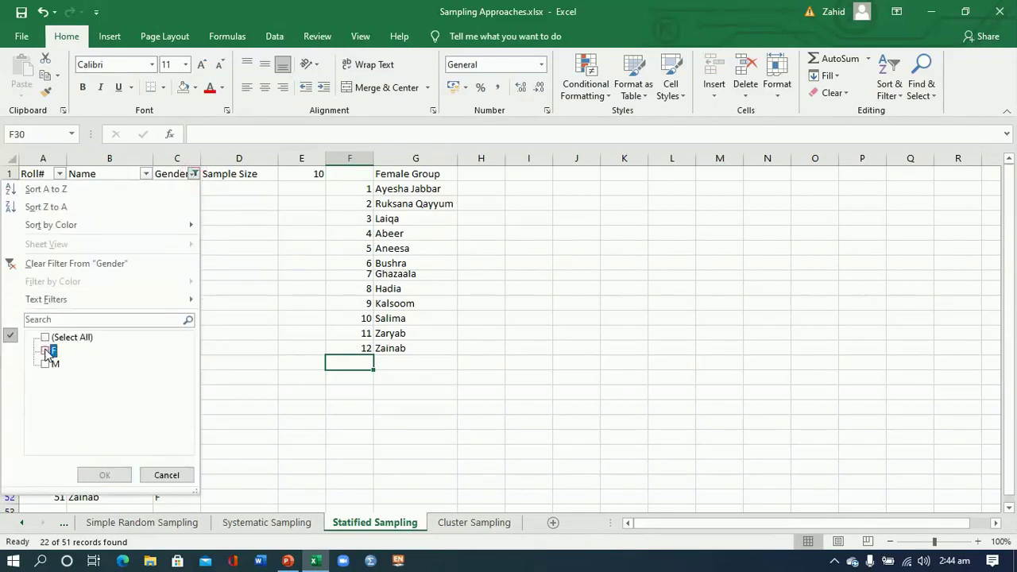
pyautogui.click(45, 364)
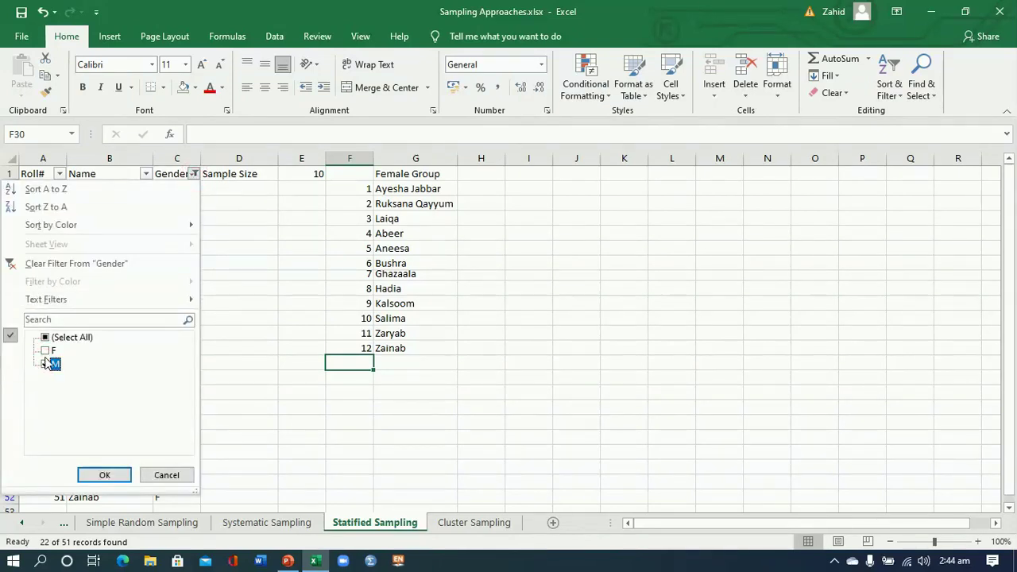
pyautogui.click(104, 475)
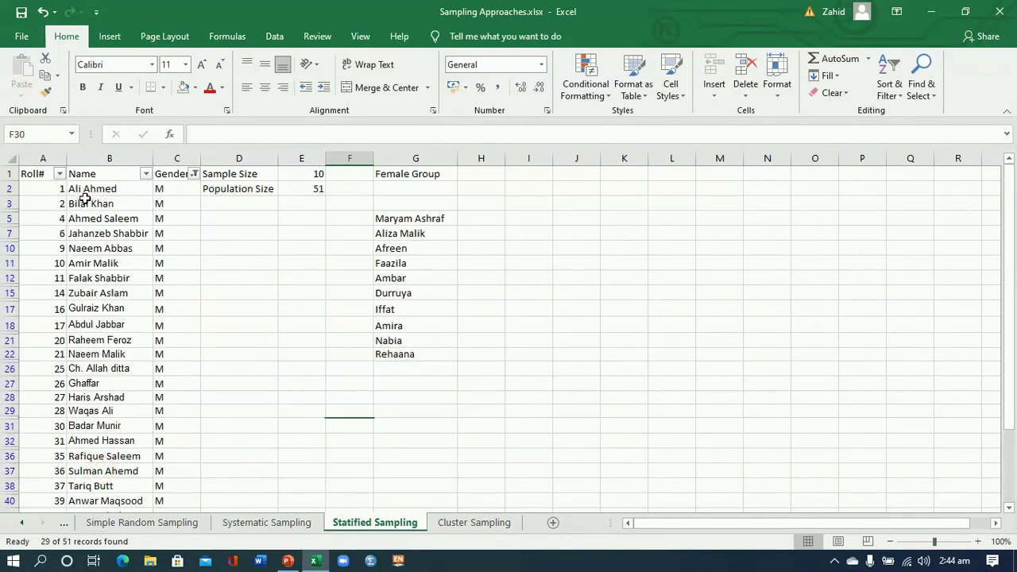
# - Select and copy the 29 male names in column B
pyautogui.moveTo(87, 194); pyautogui.dragTo(92, 521)
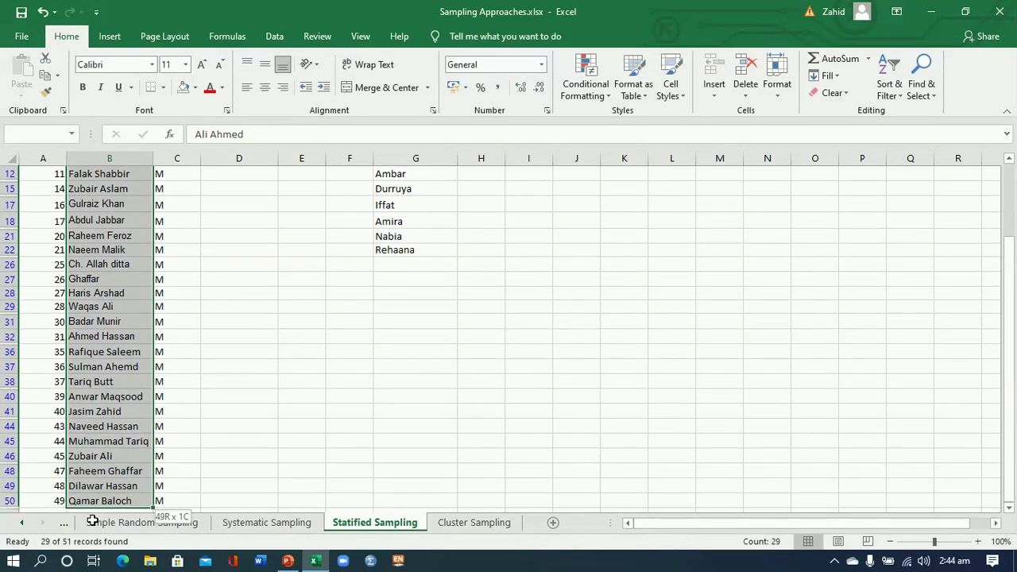
pyautogui.moveTo(92, 521); pyautogui.dragTo(93, 470)
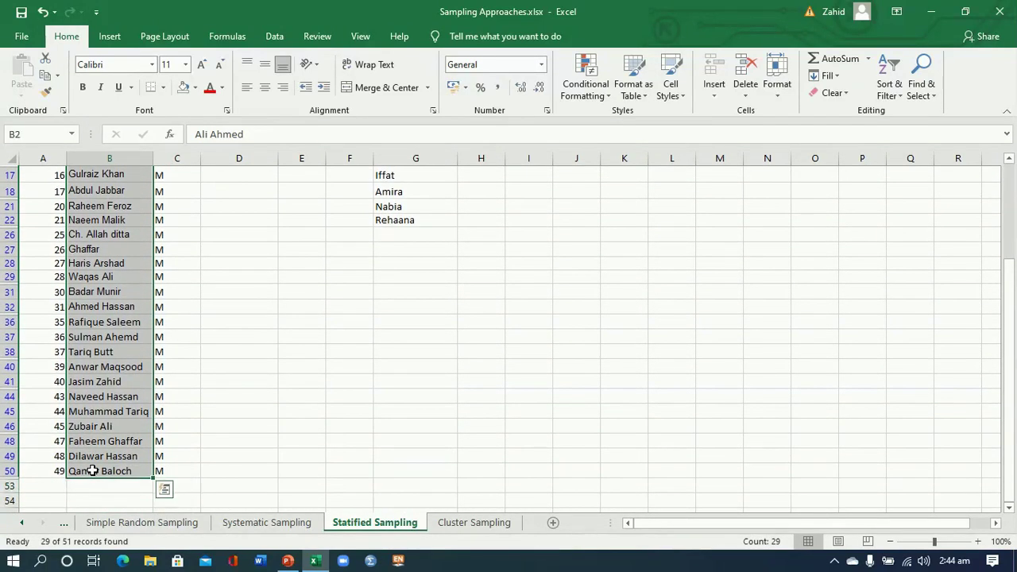
pyautogui.hotkey('ctrl', 'c')
pyautogui.moveTo(1010, 450); pyautogui.dragTo(1009, 237)
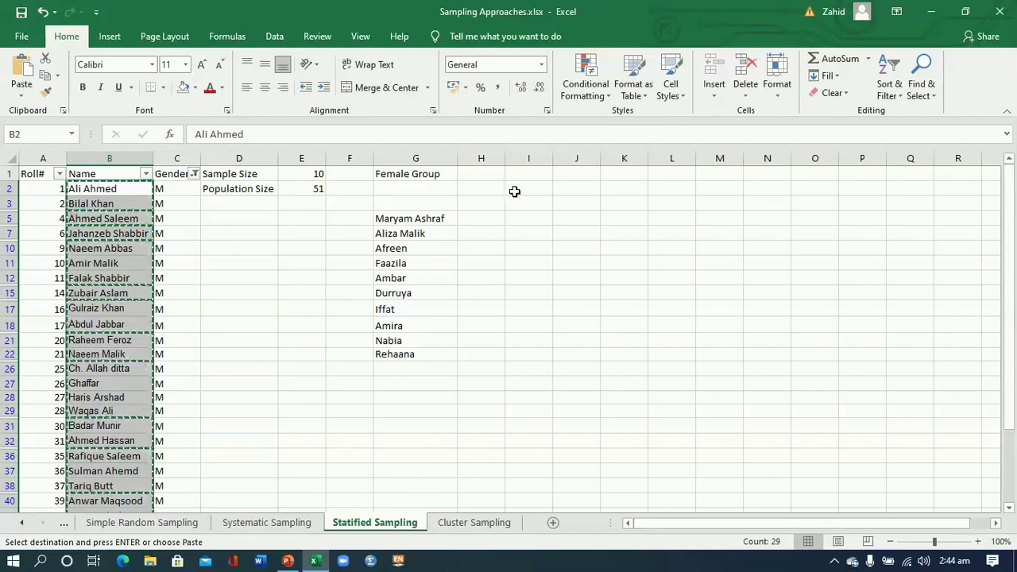
# - Paste the male names as values starting at I2 and autofit column I
pyautogui.click(514, 192)
pyautogui.rightClick(514, 191)
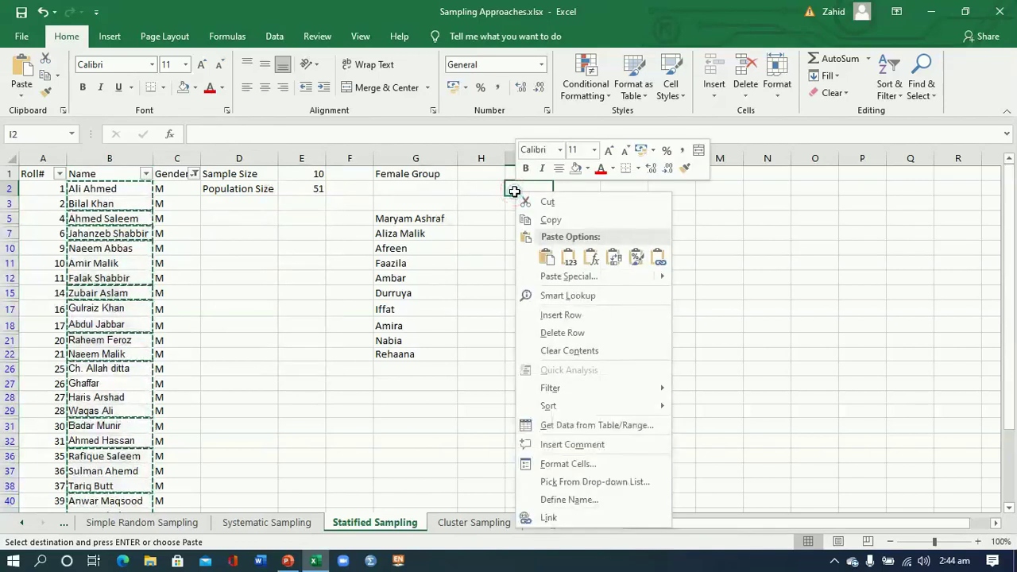
pyautogui.click(569, 258)
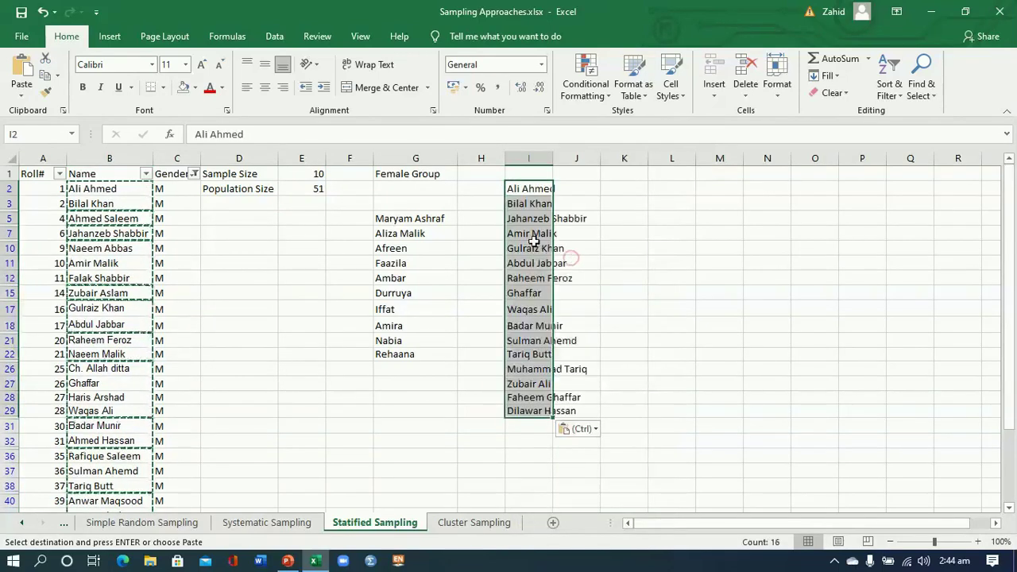
pyautogui.doubleClick(553, 155)
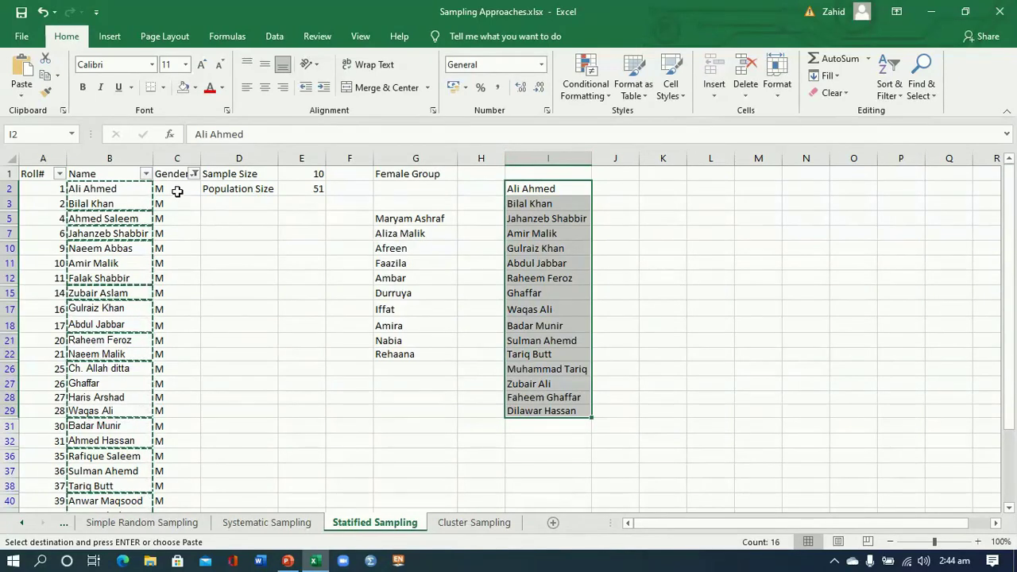
# - Re-include F in the Gender filter so all 51 students show again
pyautogui.click(194, 173)
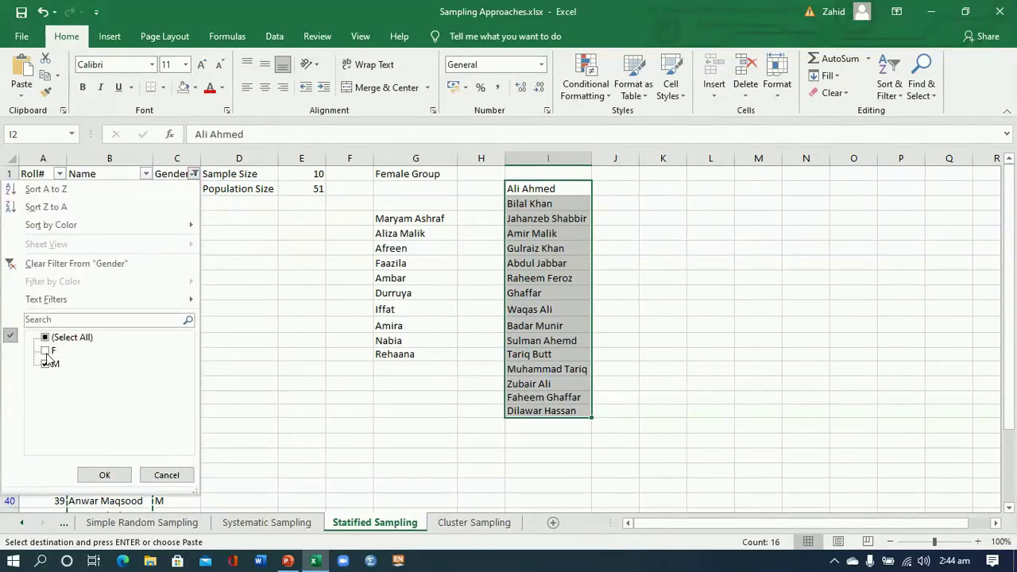
pyautogui.click(46, 350)
pyautogui.click(104, 475)
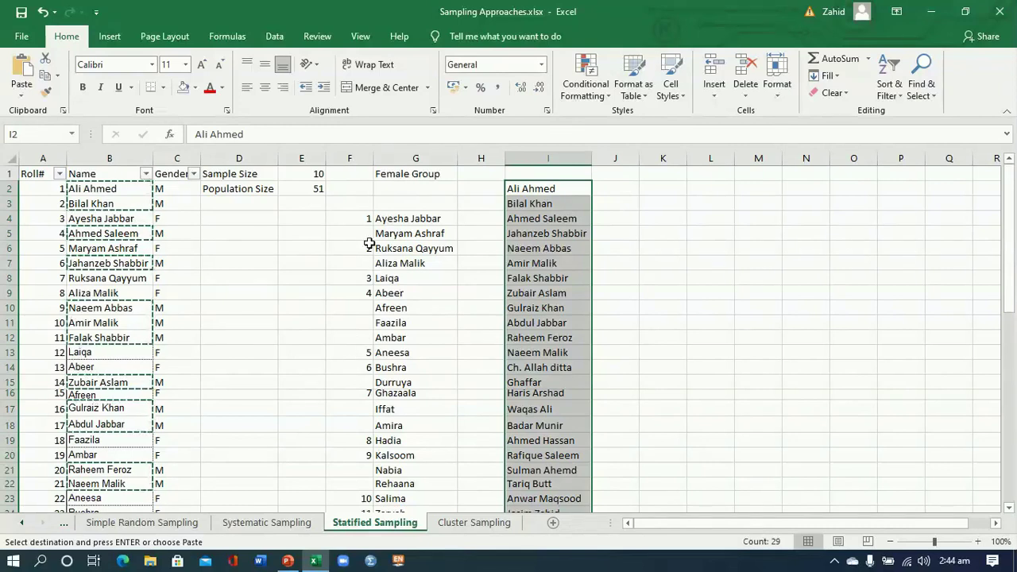
pyautogui.moveTo(362, 220); pyautogui.dragTo(351, 487)
# - Clear column F, then fill a series numbering F4 to F25 from 1 to 22
pyautogui.press('Delete')
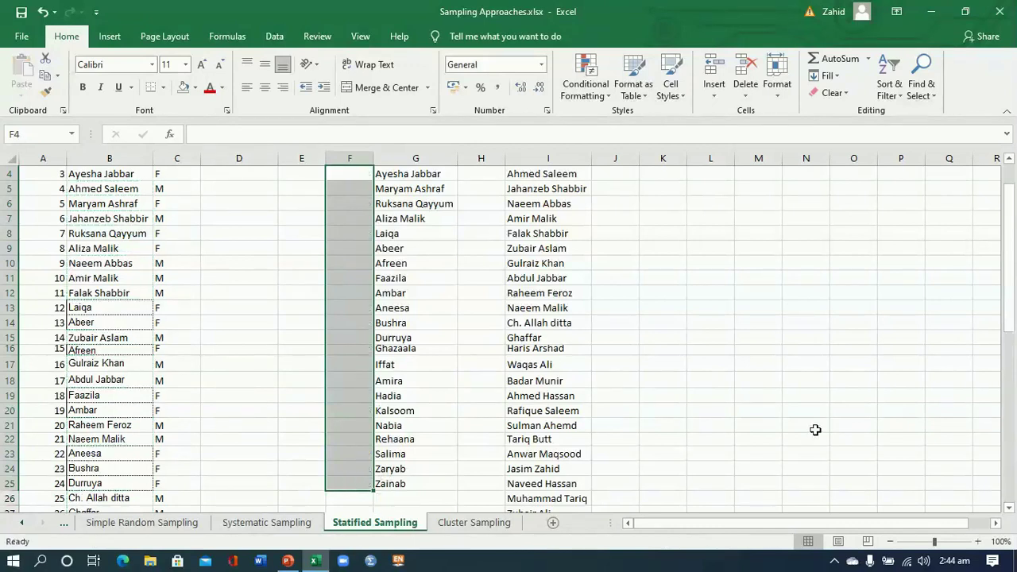
pyautogui.moveTo(1015, 322); pyautogui.dragTo(1010, 264)
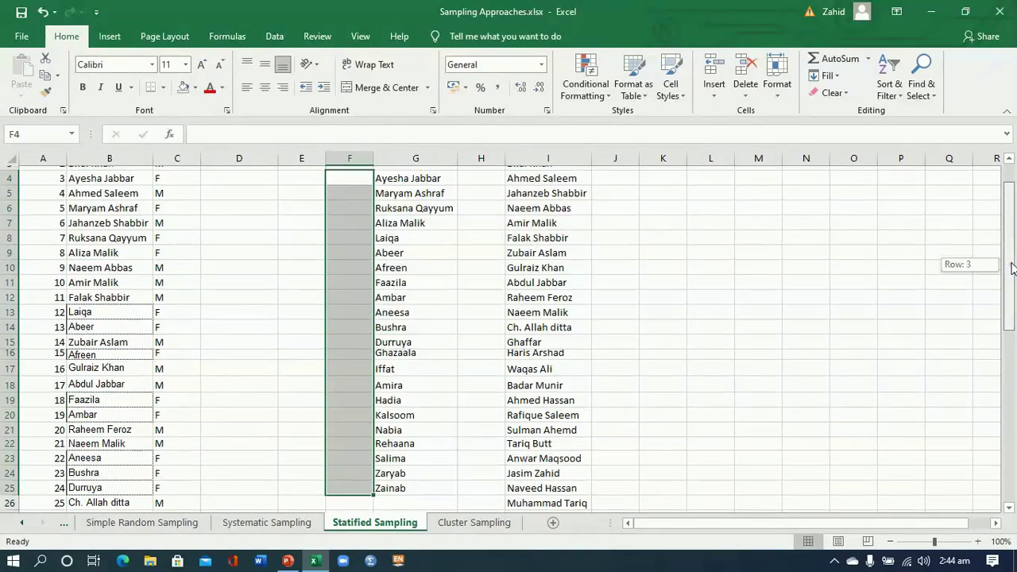
pyautogui.click(353, 219)
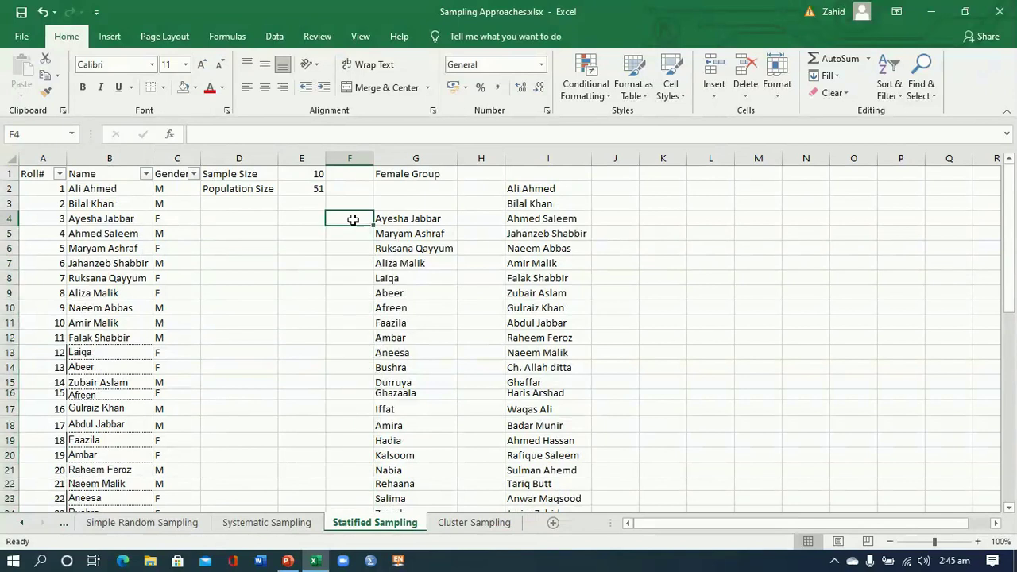
pyautogui.write('1')
pyautogui.press('Return')
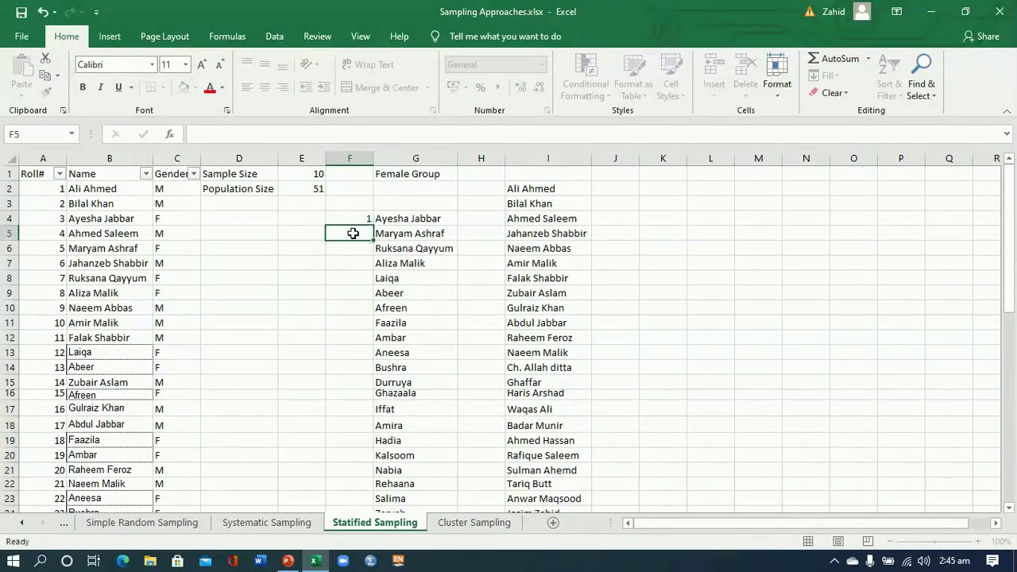
pyautogui.click(360, 219)
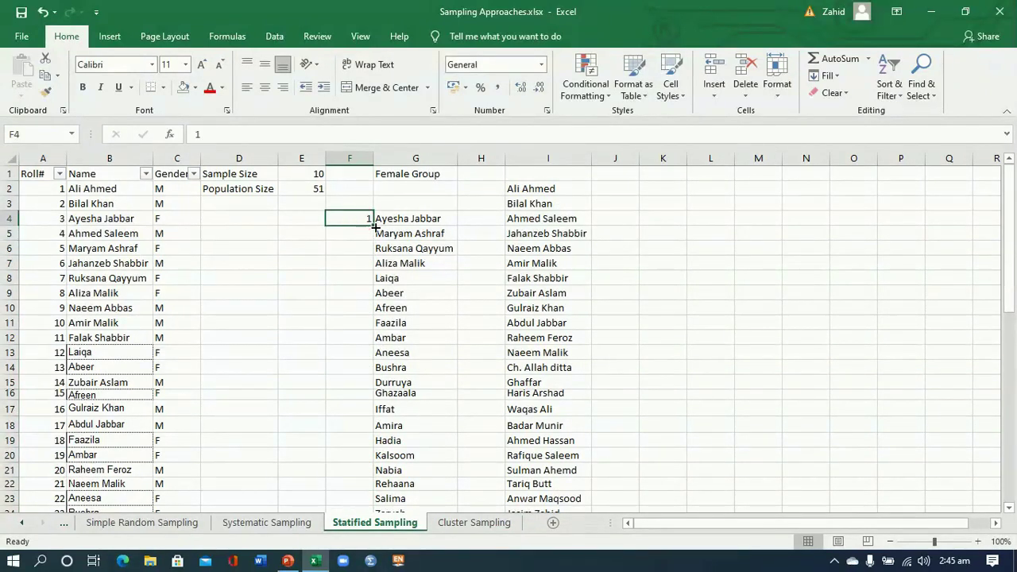
pyautogui.moveTo(372, 225)
pyautogui.mouseDown()
pyautogui.moveTo(363, 474)
pyautogui.moveTo(355, 465)
pyautogui.mouseUp()
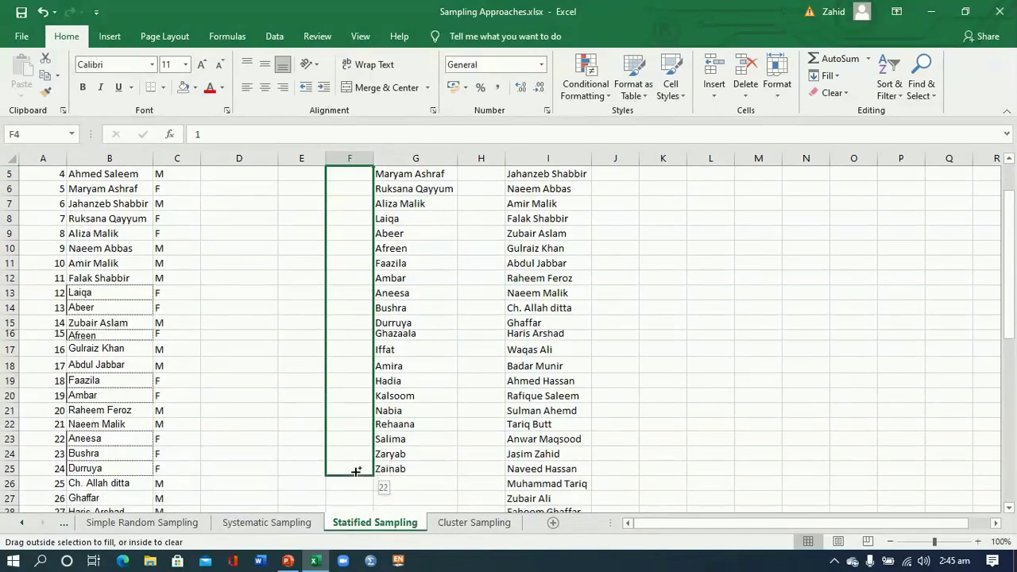
pyautogui.moveTo(356, 466); pyautogui.dragTo(355, 471)
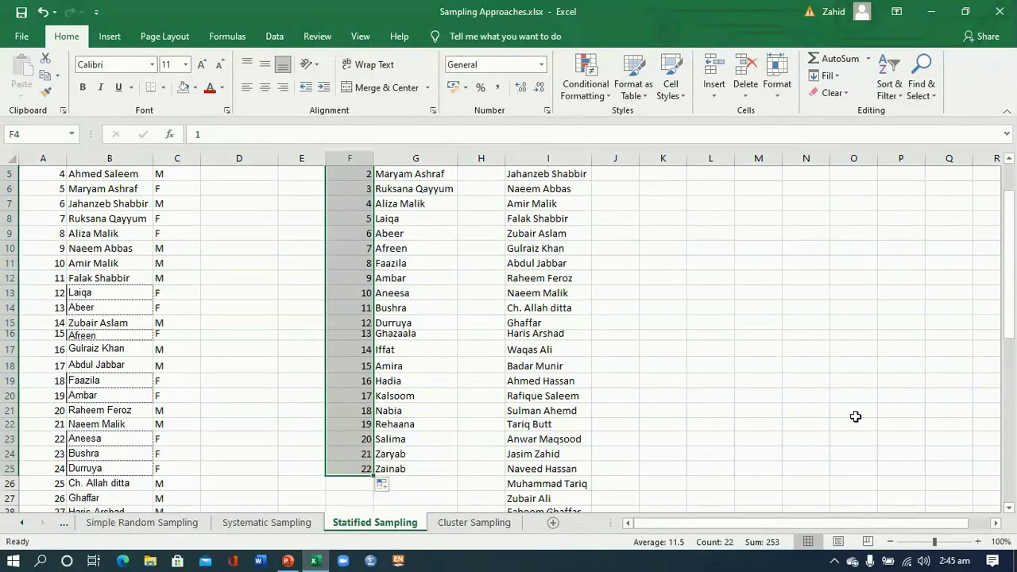
pyautogui.moveTo(1010, 326); pyautogui.dragTo(1012, 273)
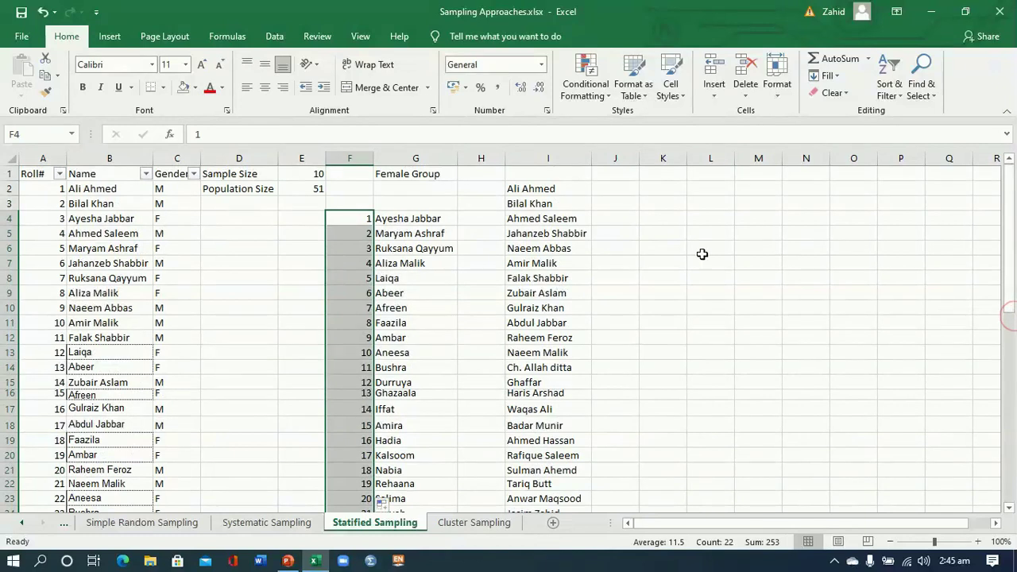
pyautogui.click(484, 189)
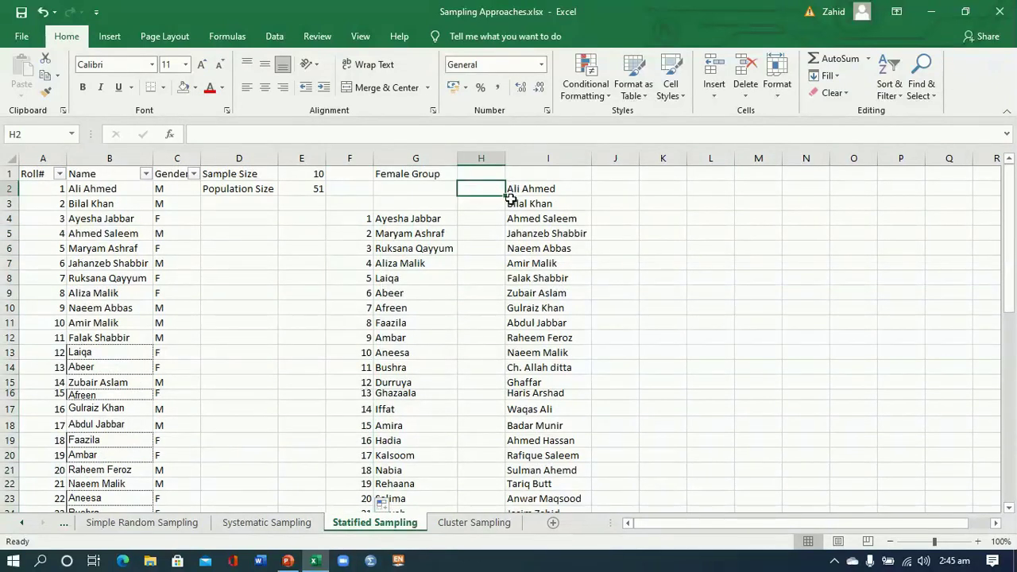
# - Number the male names 1 to 29 in H2:H30 with a fill series
pyautogui.write('1')
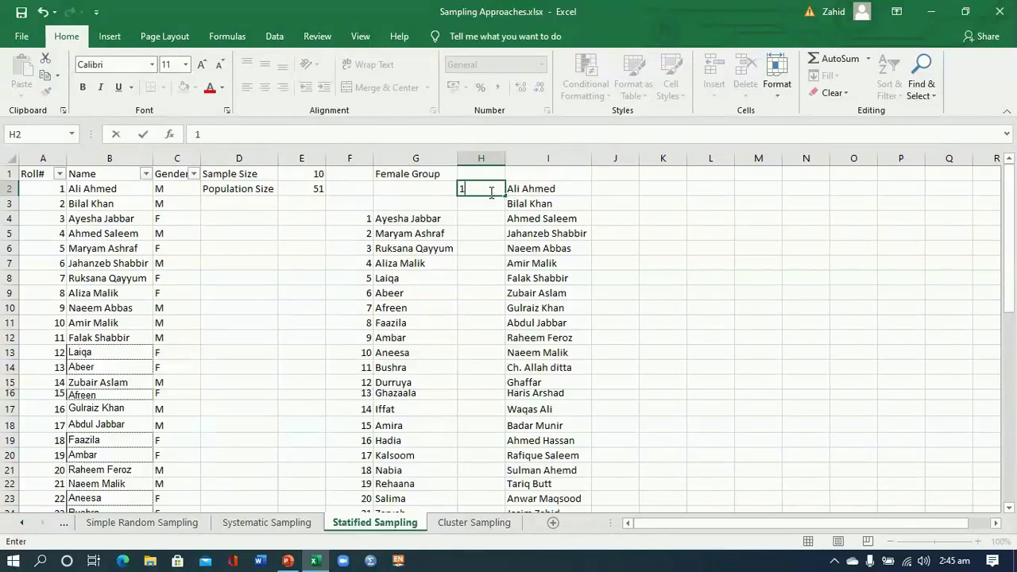
pyautogui.press('Return')
pyautogui.click(482, 193)
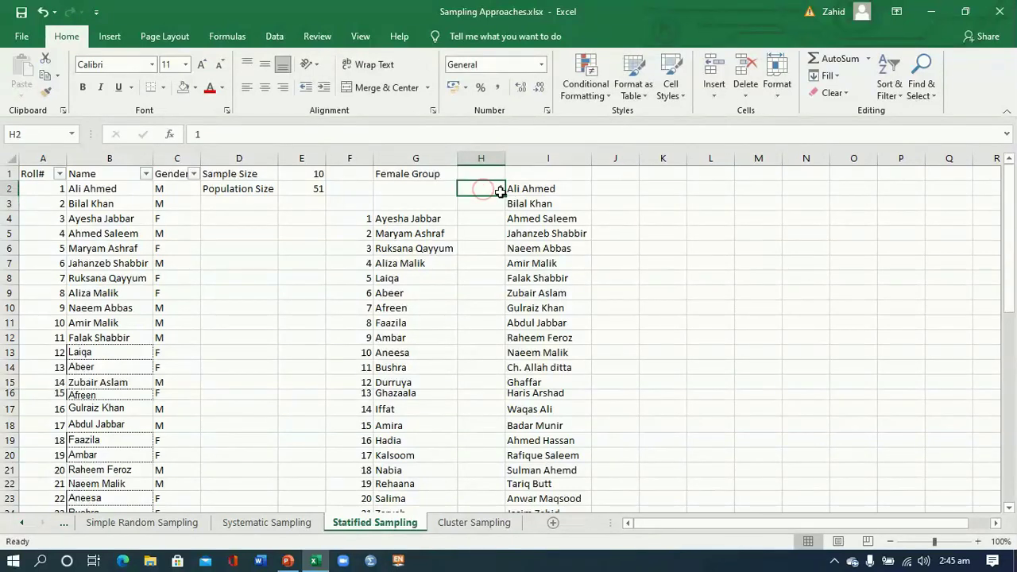
pyautogui.moveTo(503, 195)
pyautogui.mouseDown()
pyautogui.moveTo(493, 277)
pyautogui.moveTo(515, 536)
pyautogui.mouseUp()
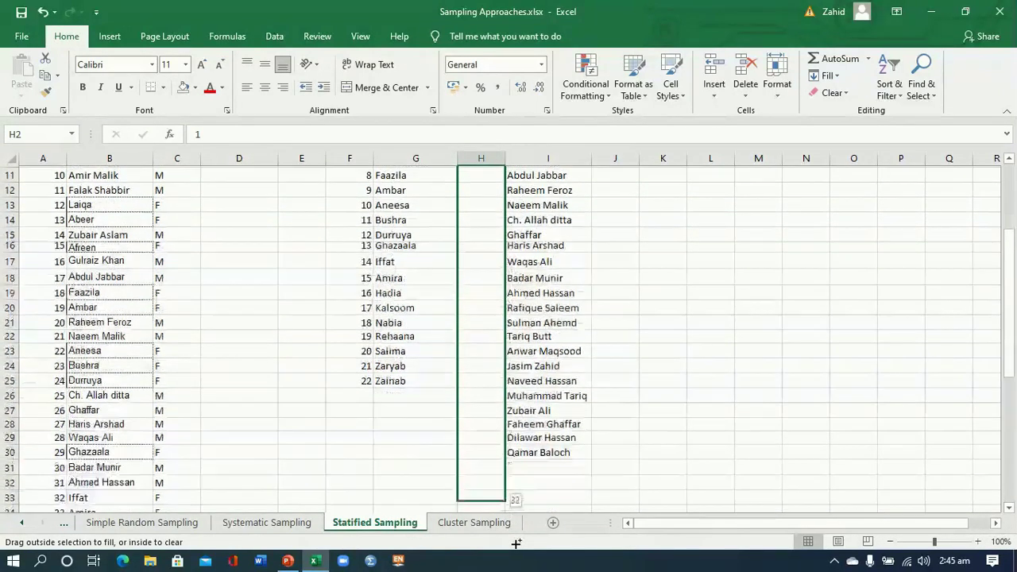
pyautogui.moveTo(515, 536)
pyautogui.mouseDown()
pyautogui.moveTo(514, 323)
pyautogui.moveTo(503, 287)
pyautogui.mouseUp()
pyautogui.moveTo(1015, 353); pyautogui.dragTo(1008, 202)
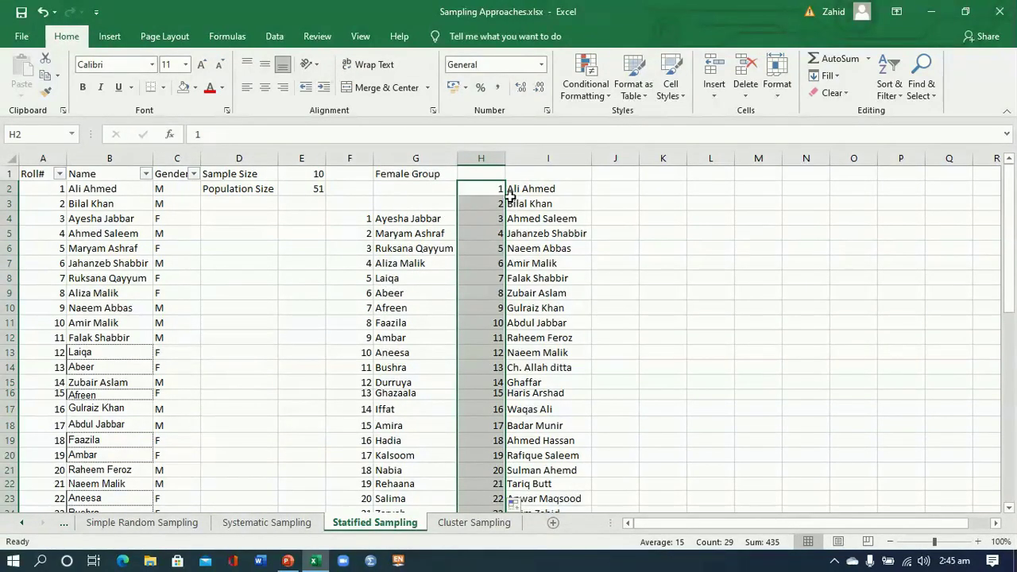
# - Select the numbered male block H2:I30 and copy it for moving
pyautogui.click(532, 202)
pyautogui.moveTo(487, 185)
pyautogui.mouseDown()
pyautogui.moveTo(567, 493)
pyautogui.moveTo(555, 460)
pyautogui.mouseUp()
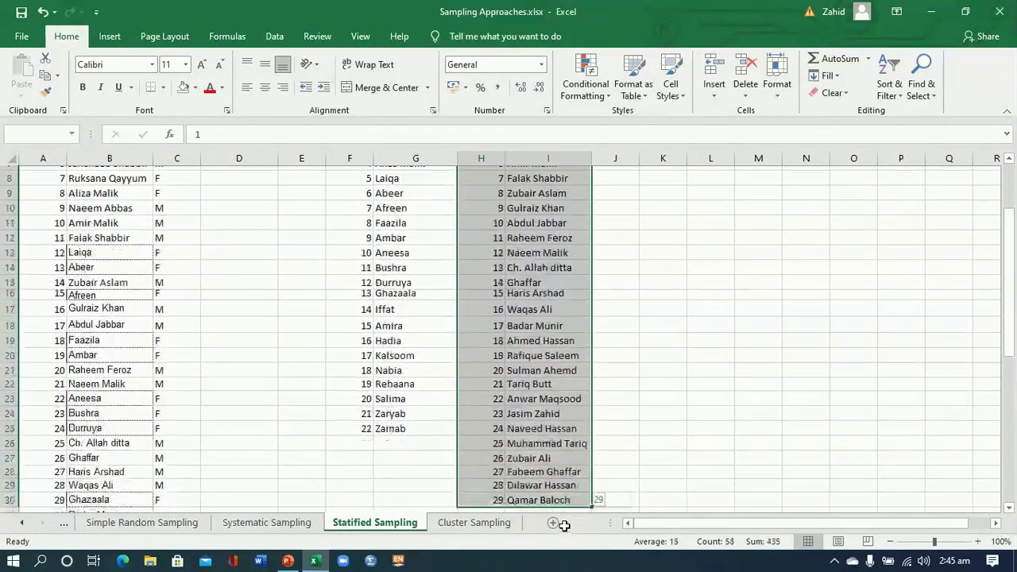
pyautogui.moveTo(555, 459); pyautogui.dragTo(554, 430)
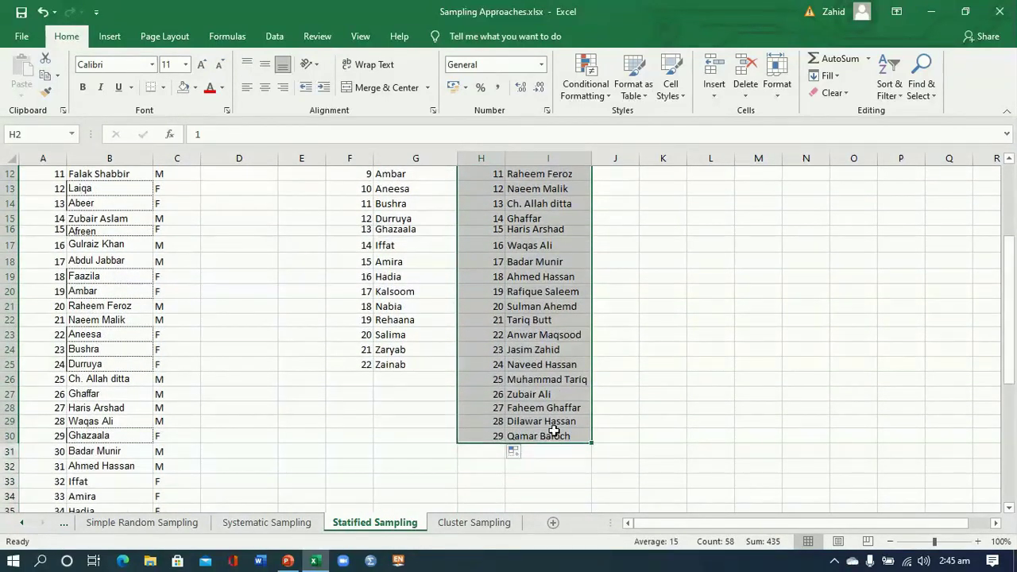
pyautogui.hotkey('ctrl', 'c')
pyautogui.scroll(4, 554, 430)
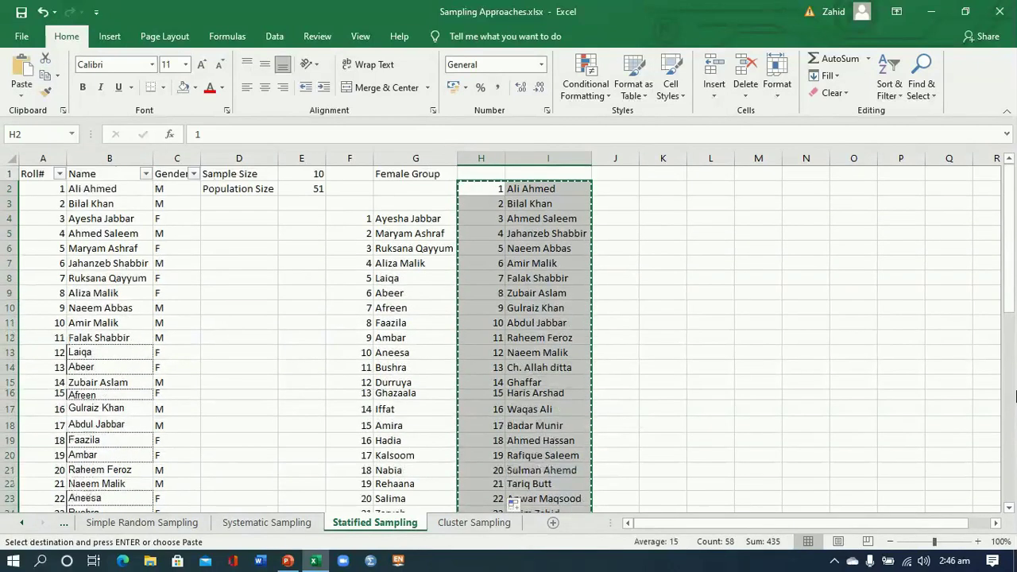
# - Paste the numbered male list at I4 and move the Female Group heading to G3
pyautogui.click(529, 221)
pyautogui.press('Return')
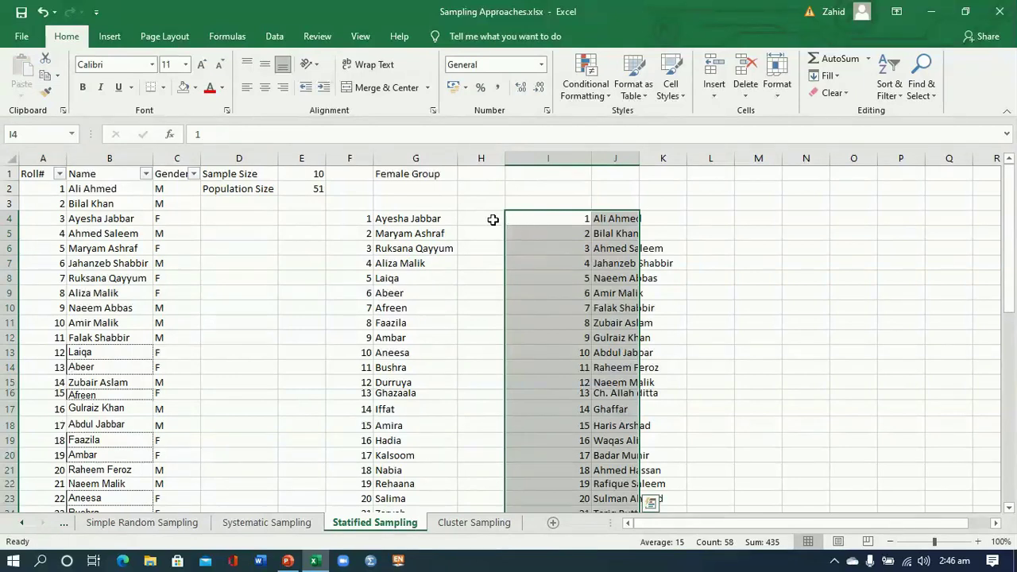
pyautogui.click(524, 221)
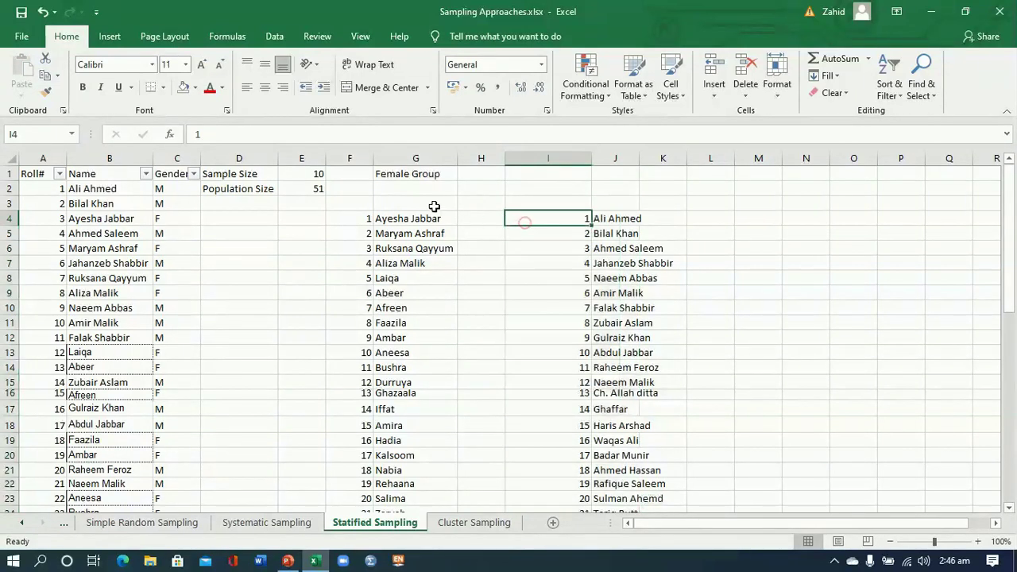
pyautogui.click(399, 175)
pyautogui.hotkey('ctrl', 'c')
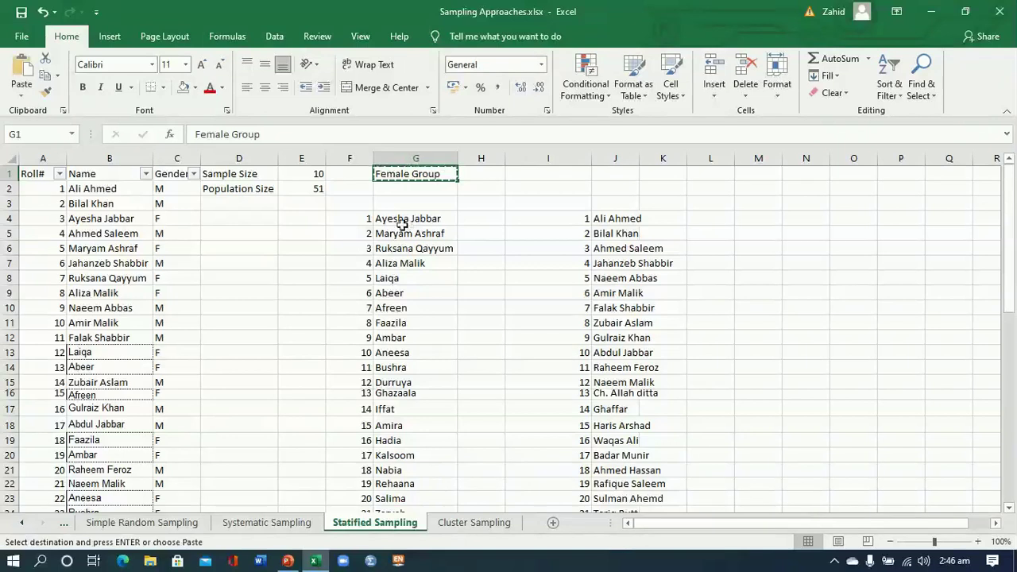
pyautogui.click(382, 207)
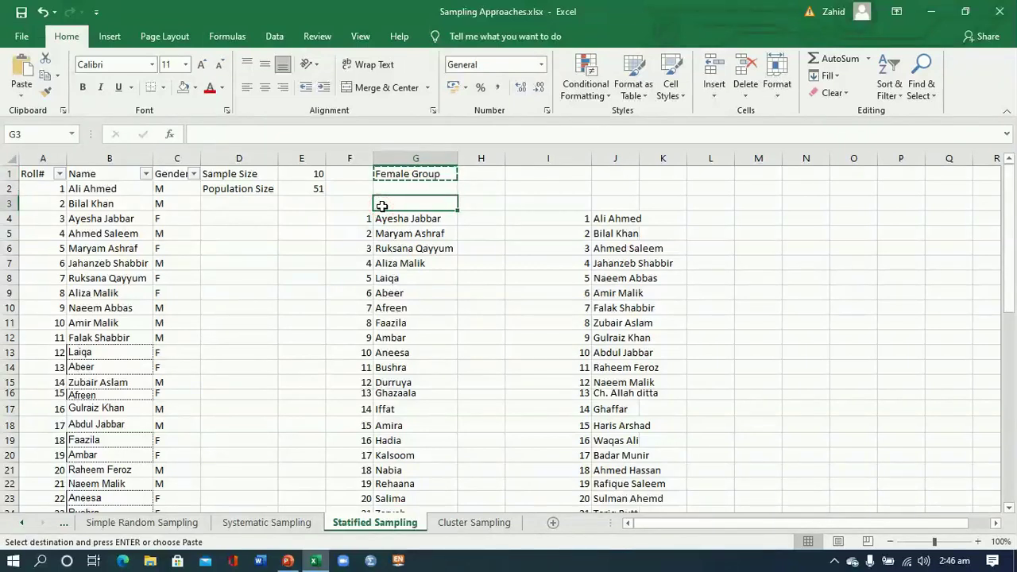
pyautogui.press('Return')
# - Add the 'Male Group' heading in J3, autofit column J, and begin a label in D3
pyautogui.click(617, 204)
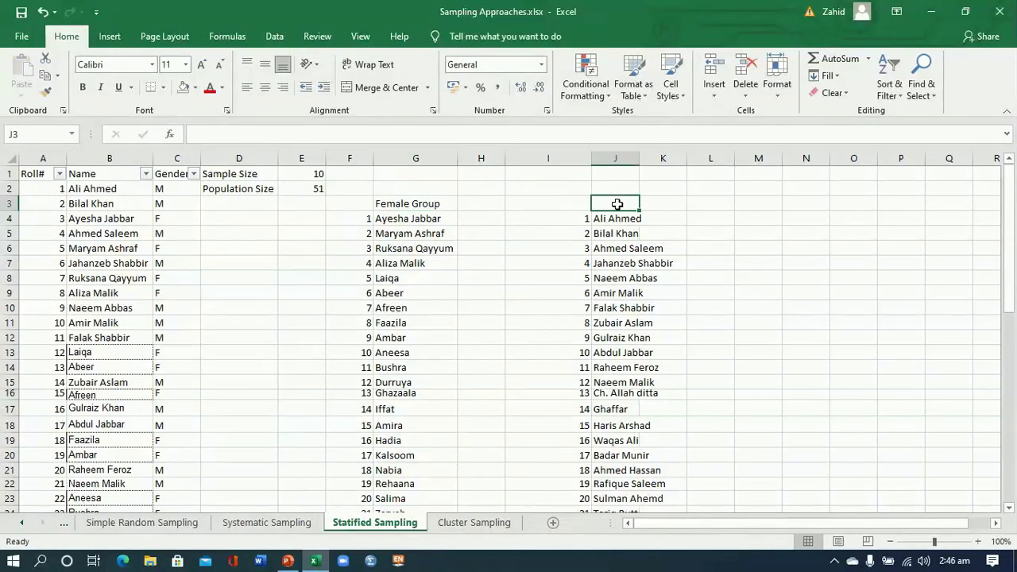
pyautogui.write('Male Group')
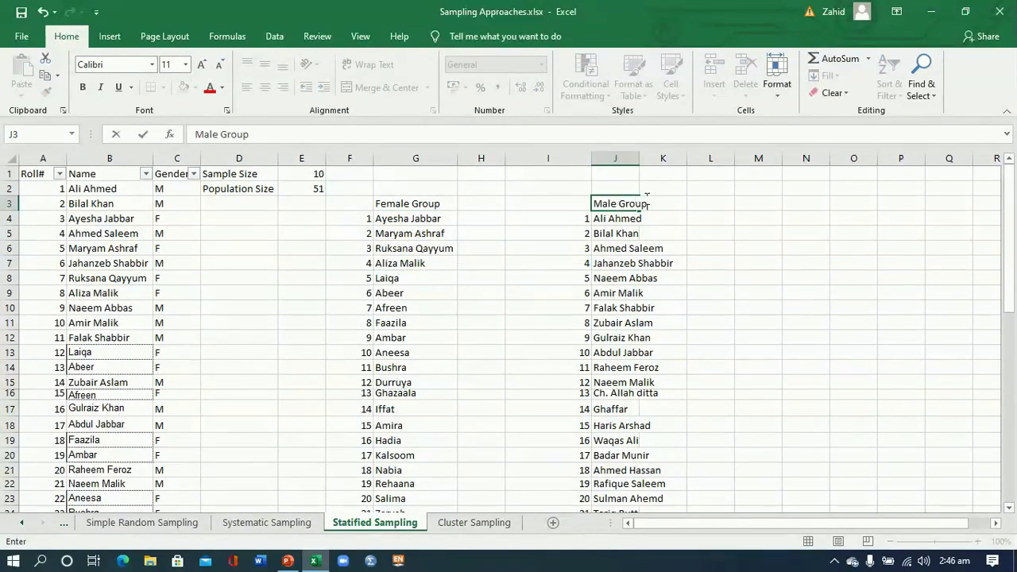
pyautogui.click(670, 232)
pyautogui.doubleClick(639, 159)
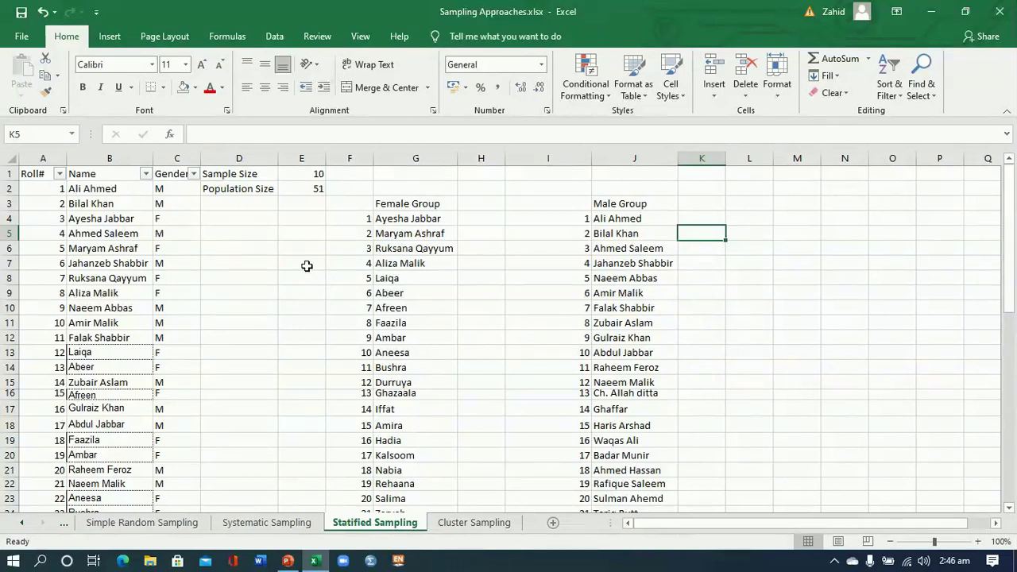
pyautogui.click(245, 206)
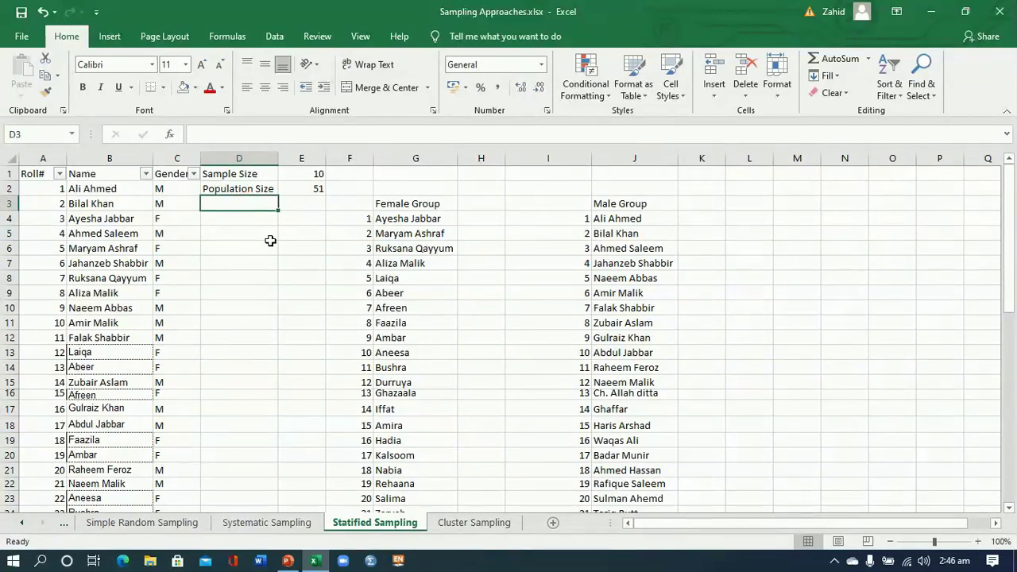
pyautogui.write('Proportion of')
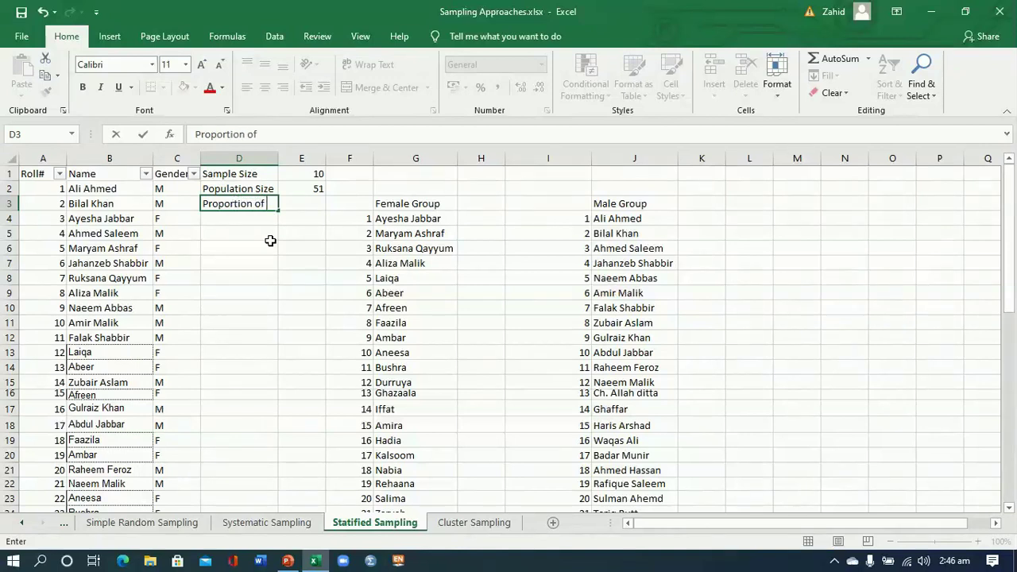
pyautogui.write('male')
# - Label D3 'Proportion of Female' and D4 'Proportion of Male', autofitting column D
pyautogui.click(286, 235)
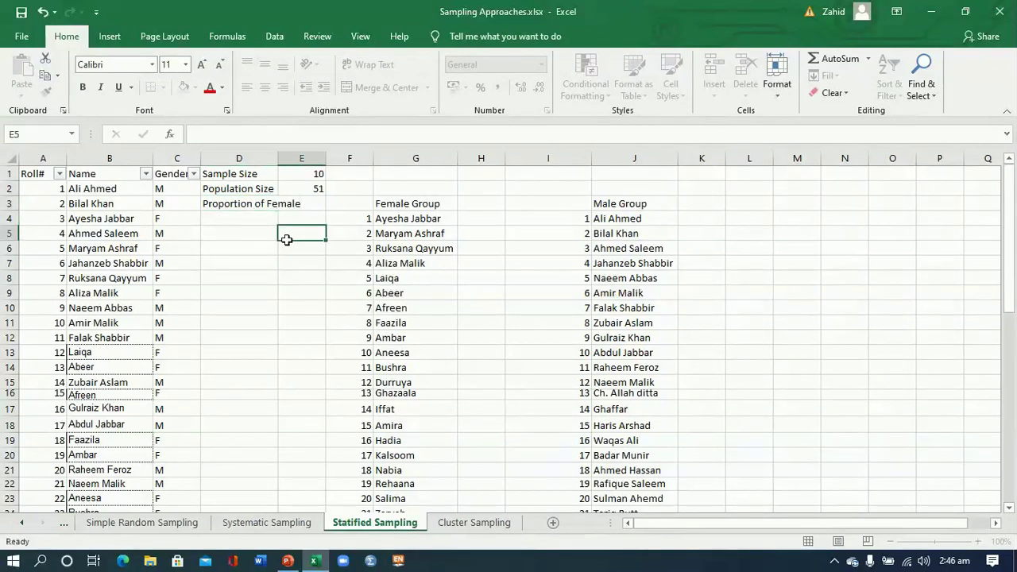
pyautogui.doubleClick(278, 159)
pyautogui.click(262, 220)
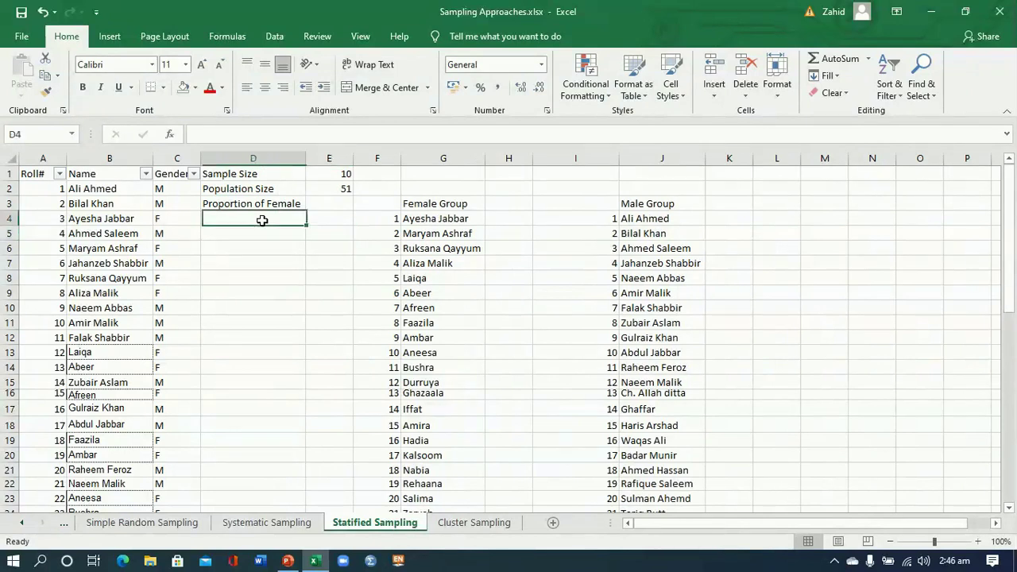
pyautogui.write('Pr')
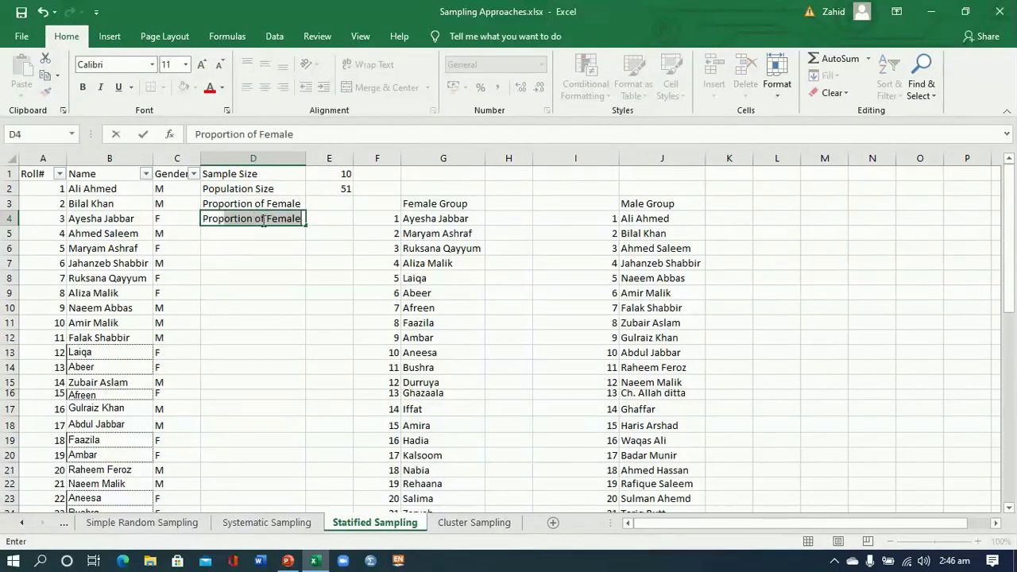
pyautogui.write('oportion of Male')
pyautogui.click(336, 234)
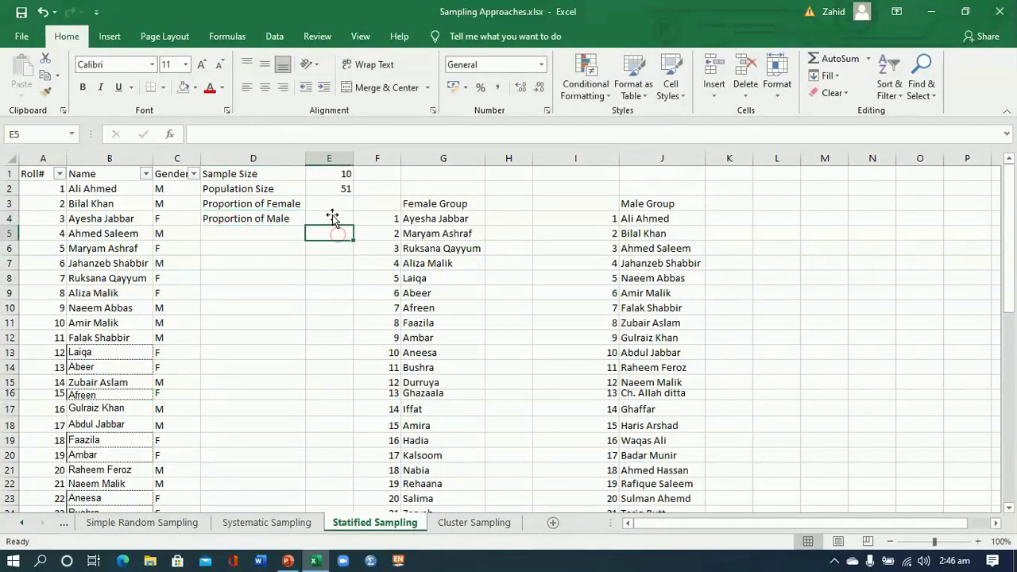
# - Enter =22/51 in E3 and display it as 0.43 with two decimals
pyautogui.click(326, 208)
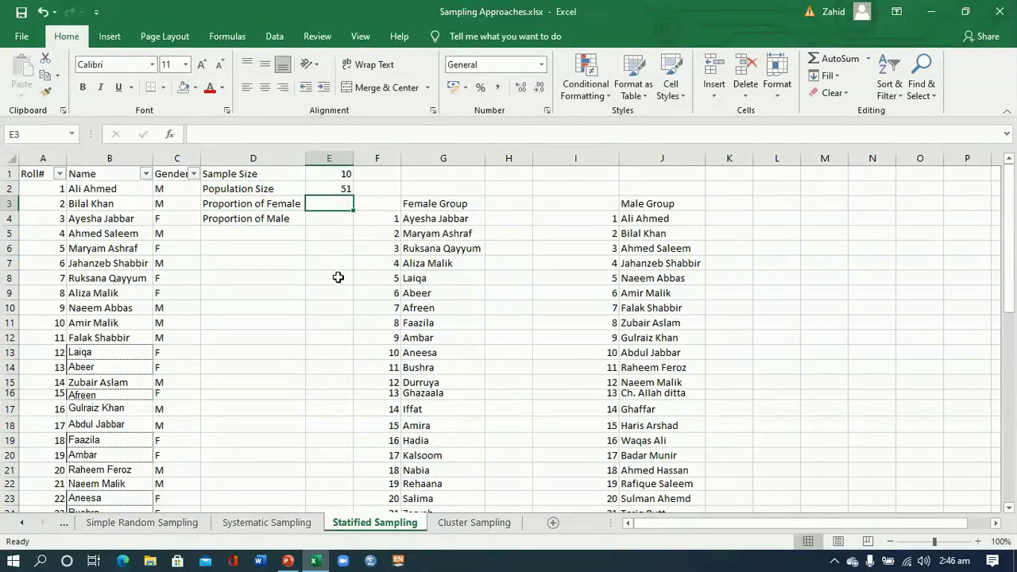
pyautogui.write('=')
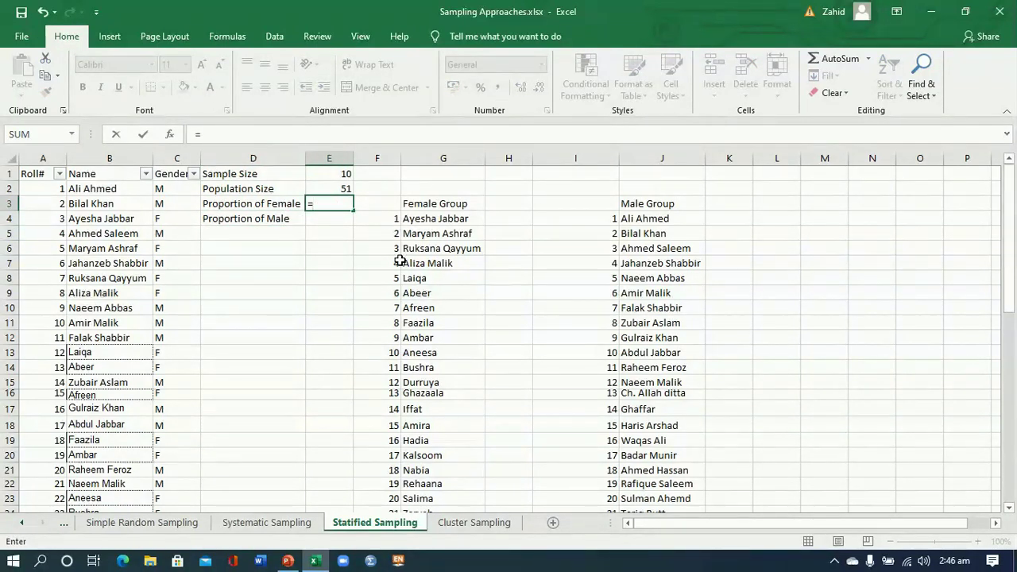
pyautogui.moveTo(1011, 242)
pyautogui.mouseDown()
pyautogui.moveTo(1014, 296)
pyautogui.moveTo(1015, 238)
pyautogui.mouseUp()
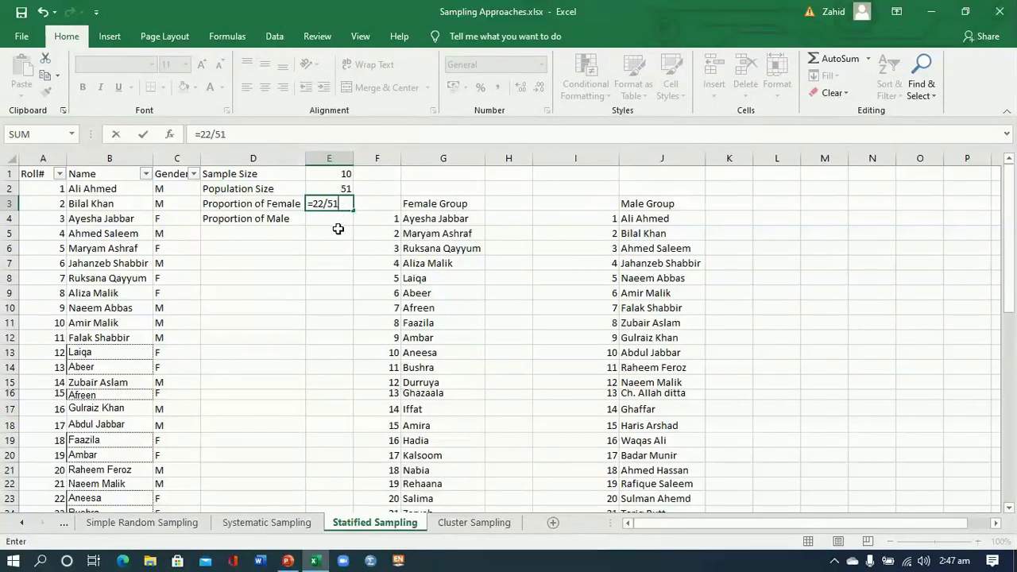
pyautogui.press('Return')
pyautogui.click(338, 204)
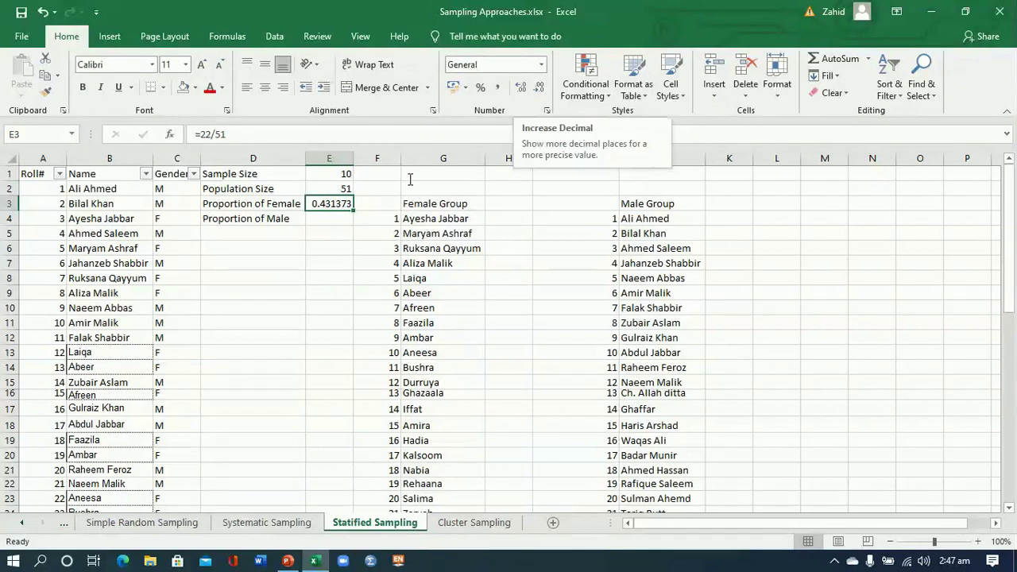
pyautogui.click(539, 89)
pyautogui.click(541, 93)
pyautogui.click(541, 93)
pyautogui.click(541, 93)
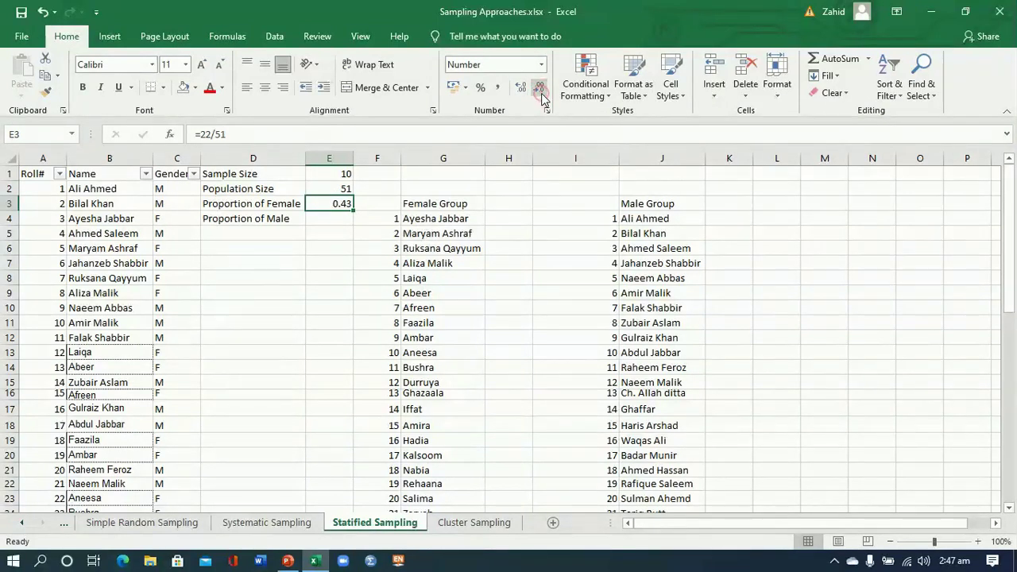
pyautogui.click(333, 219)
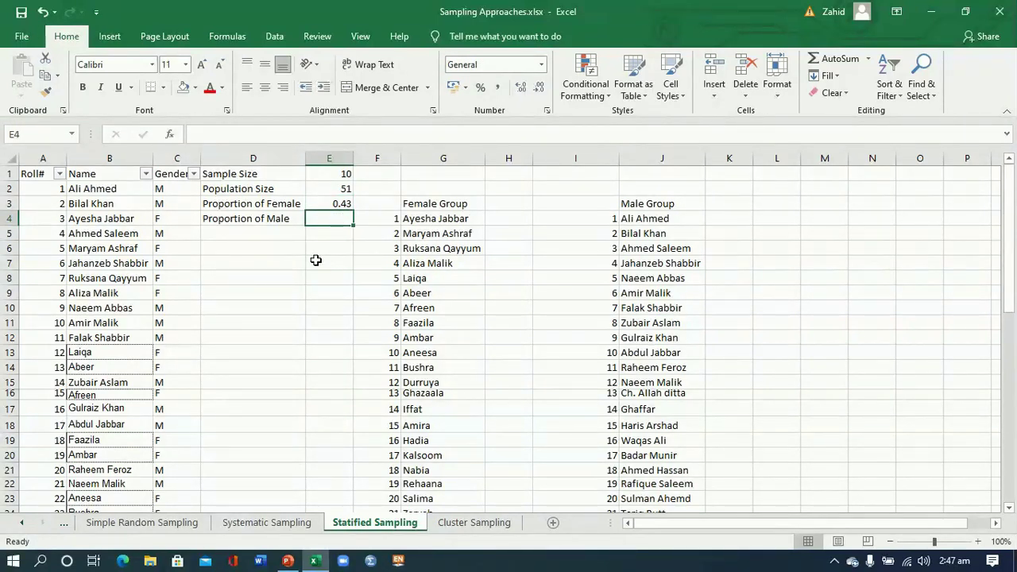
pyautogui.write('=')
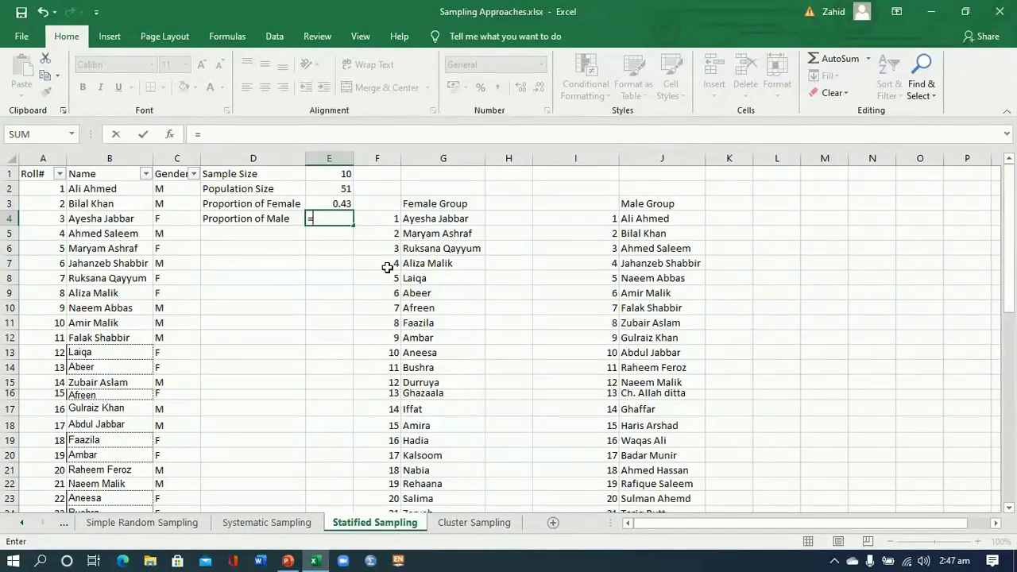
# - Enter the male proportion =29/51 in E4 and reduce its decimals to show 0.57
pyautogui.moveTo(1013, 238); pyautogui.dragTo(1014, 215)
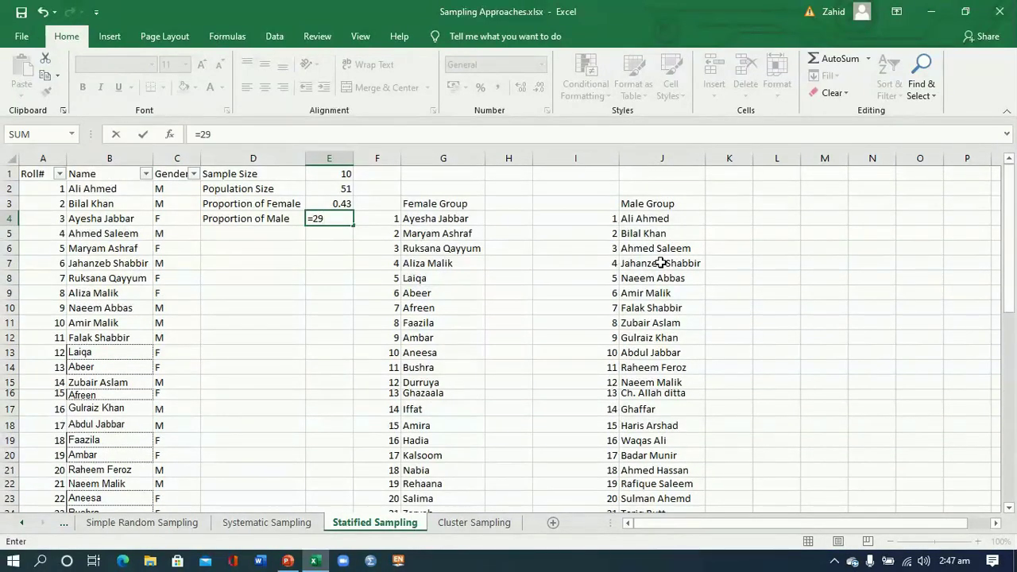
pyautogui.write('1')
pyautogui.press('Return')
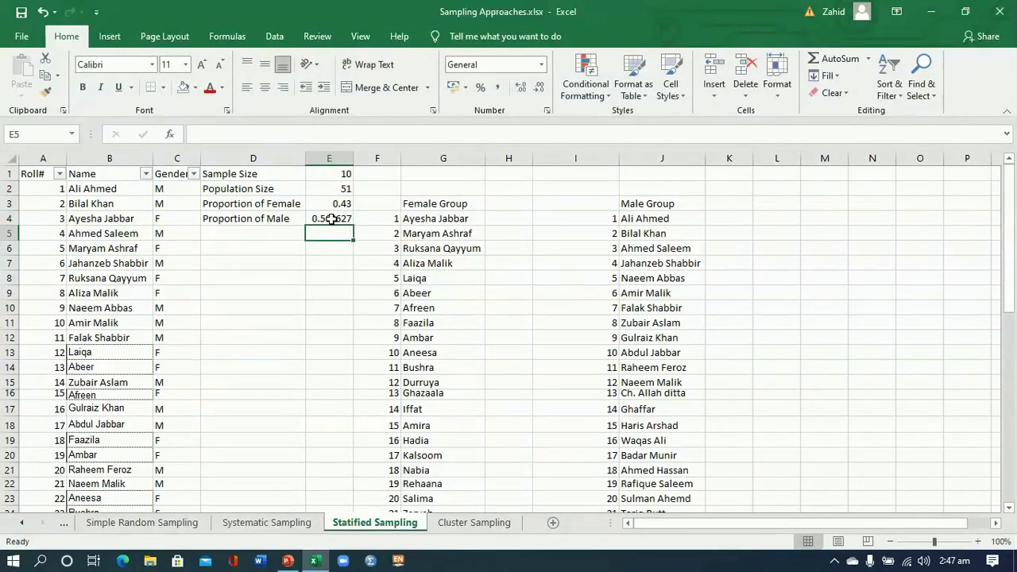
pyautogui.click(331, 220)
pyautogui.click(539, 89)
pyautogui.click(539, 89)
pyautogui.click(539, 89)
pyautogui.click(539, 89)
# - Select the Sample Size label and its value, then move to cell D5
pyautogui.click(352, 237)
pyautogui.moveTo(268, 174); pyautogui.dragTo(320, 173)
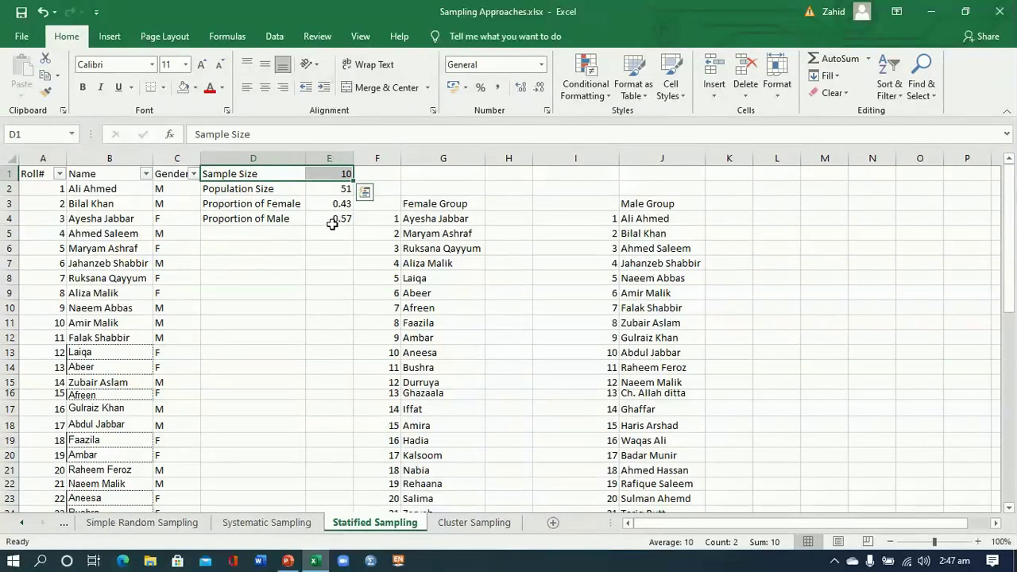
pyautogui.click(269, 236)
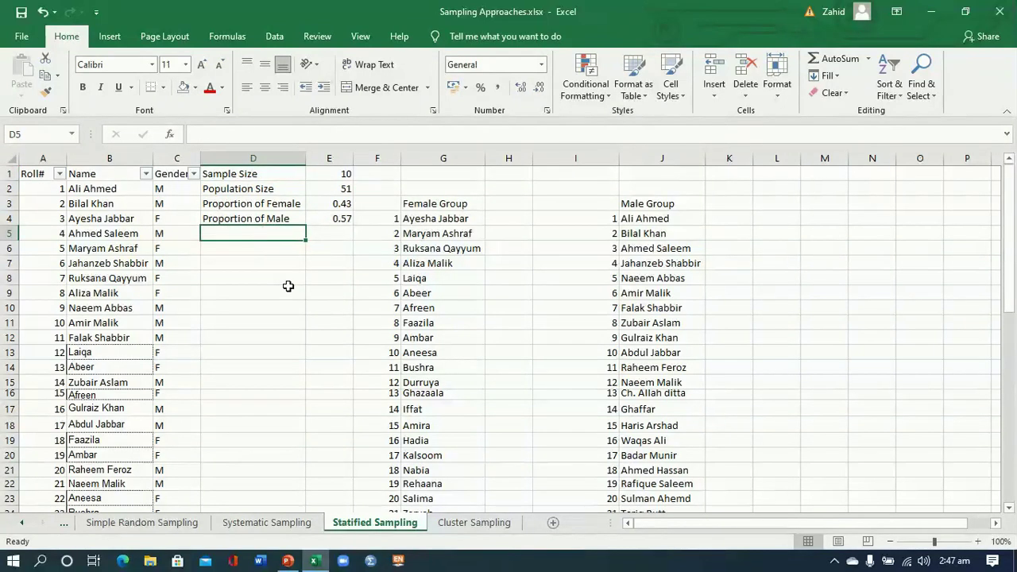
# - Label D5 'Sample size for Female' and D6 'Sample Size for Male', then AutoFit column D
pyautogui.write('Sample size forFemale')
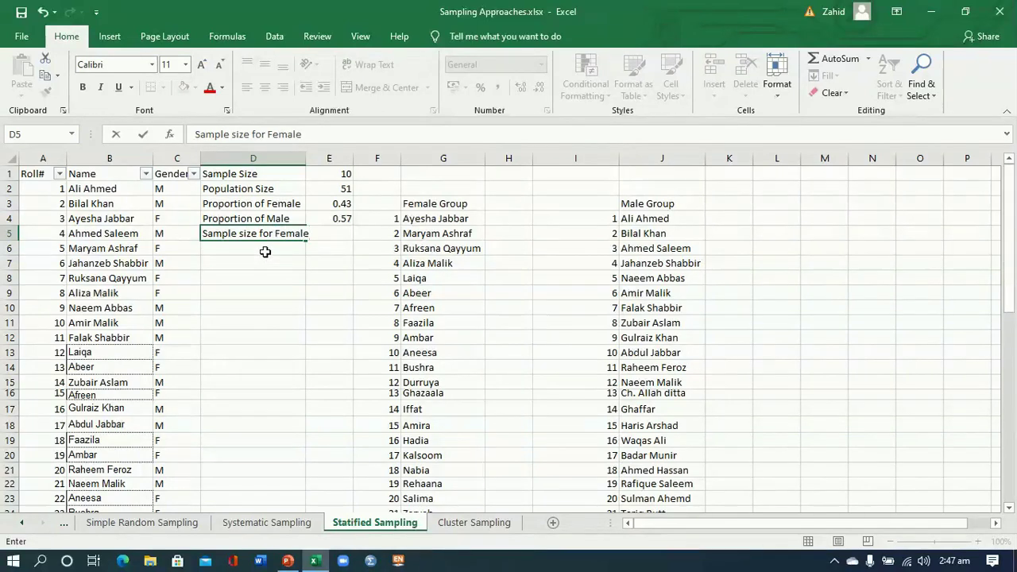
pyautogui.click(266, 249)
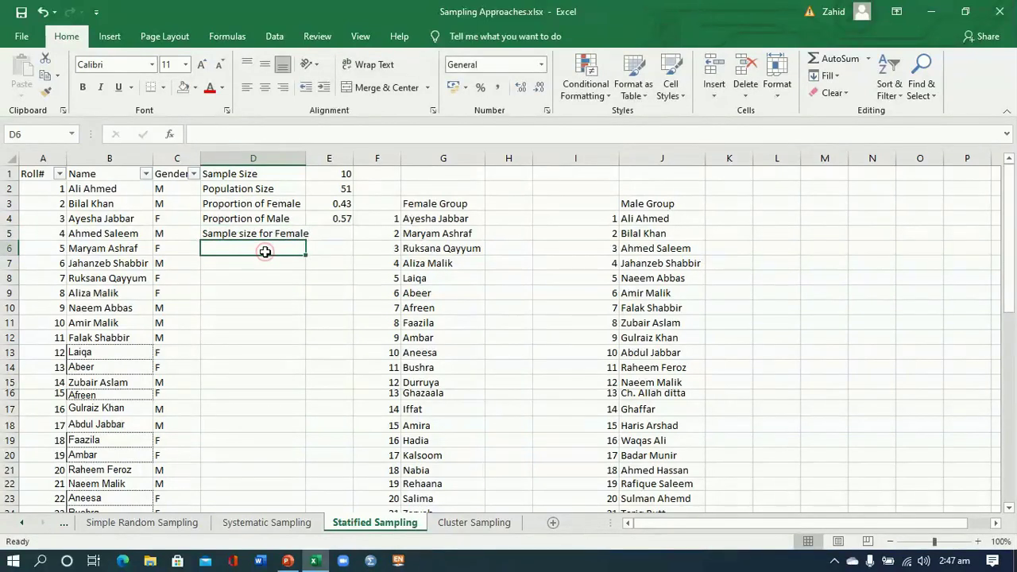
pyautogui.write('Sample Size ')
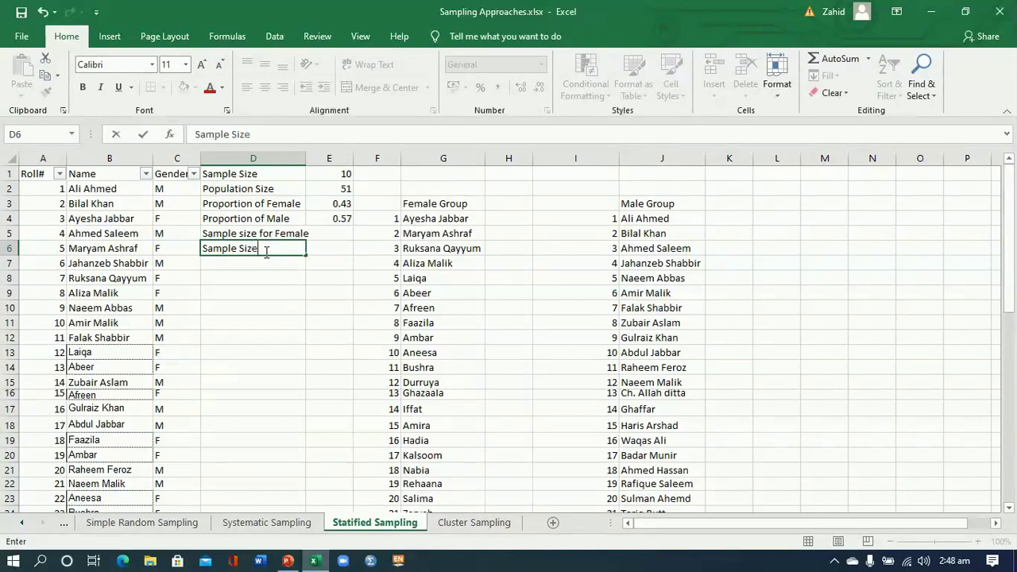
pyautogui.write('for Male')
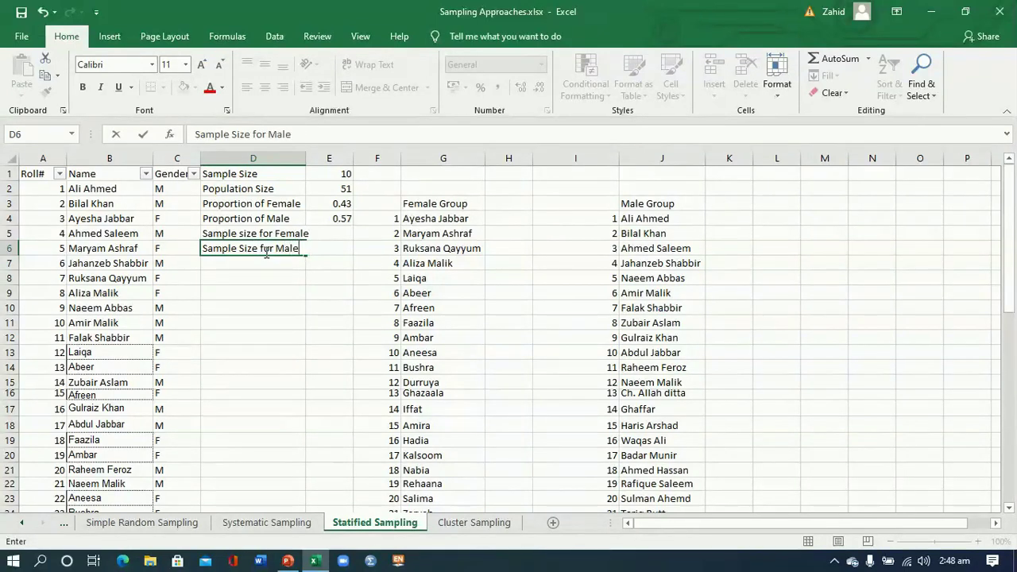
pyautogui.press('Return')
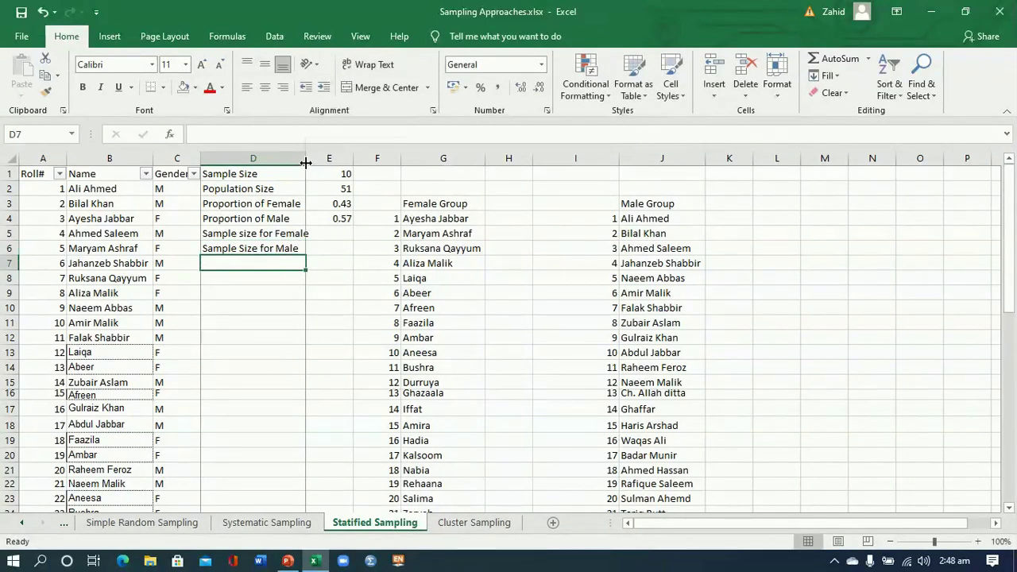
pyautogui.doubleClick(305, 162)
pyautogui.click(331, 234)
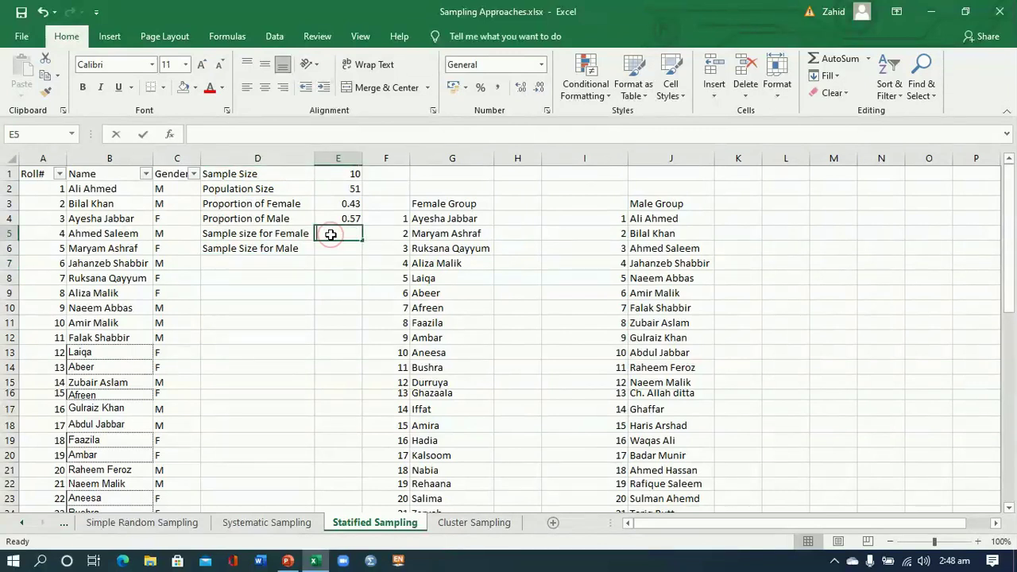
pyautogui.write('=')
# - Enter the female sample size =E3*E1 in E5 and trim it to 4.3
pyautogui.click(332, 204)
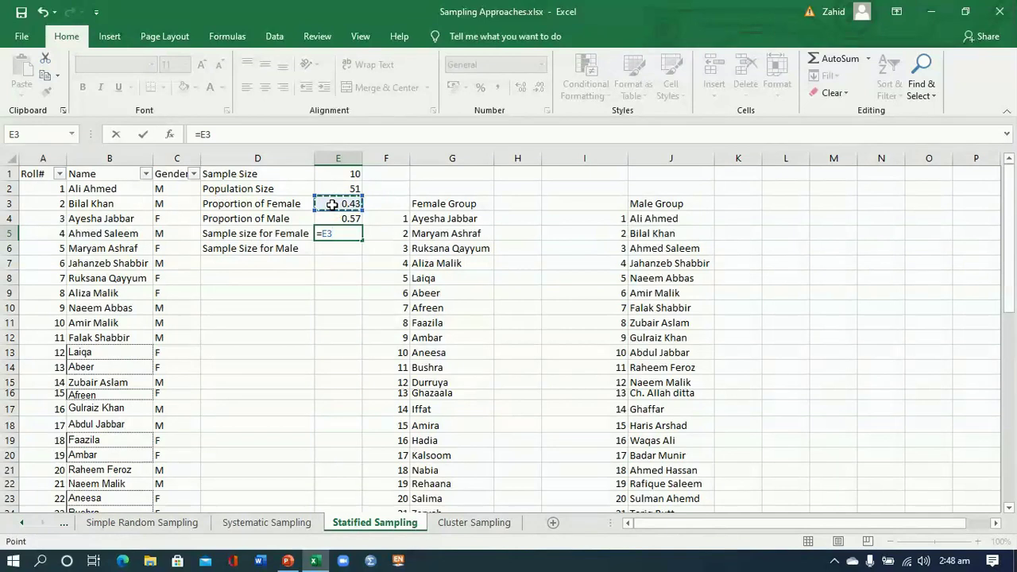
pyautogui.write('*')
pyautogui.click(348, 173)
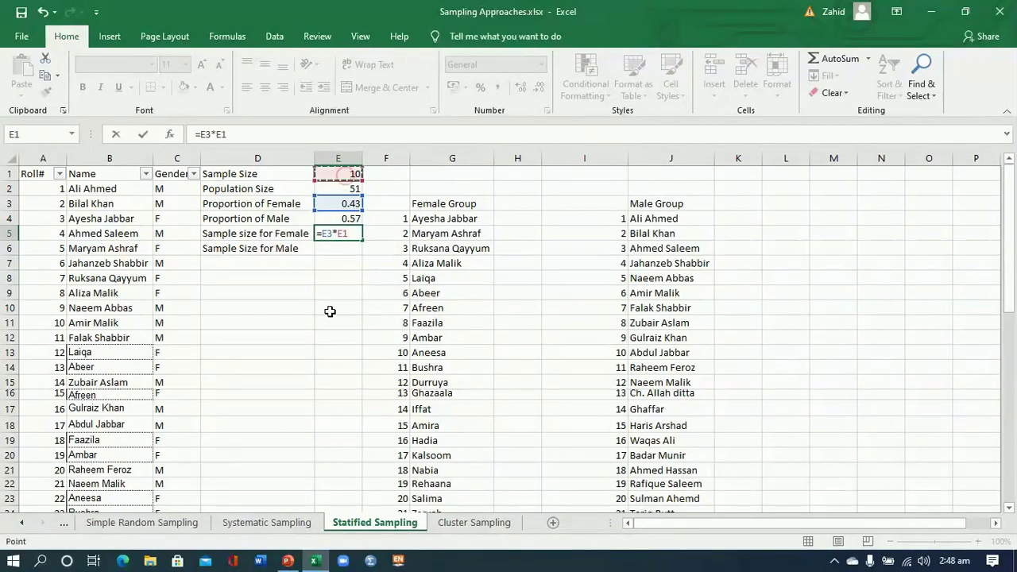
pyautogui.press('Return')
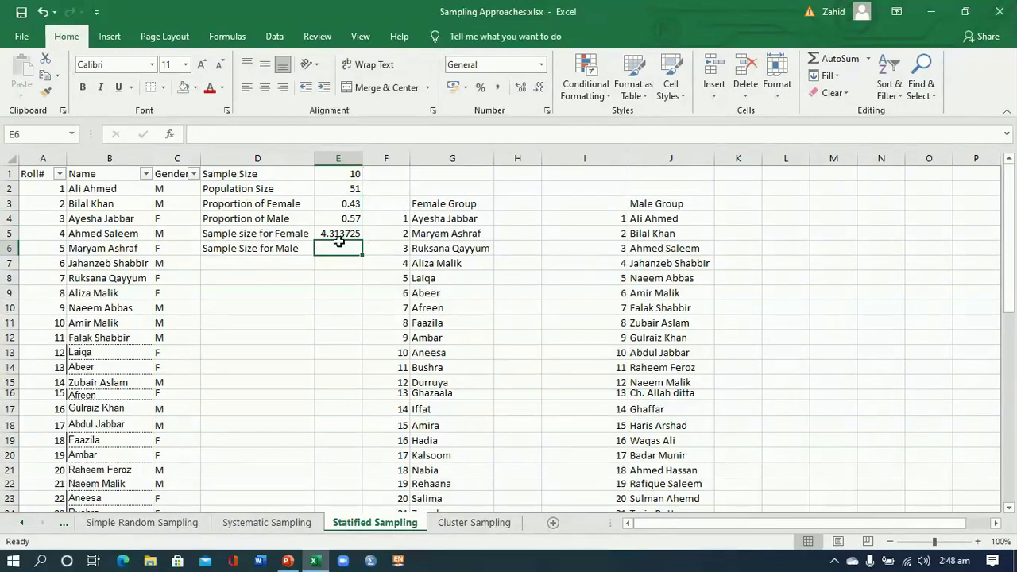
pyautogui.click(340, 236)
pyautogui.click(543, 93)
pyautogui.click(544, 93)
pyautogui.click(544, 93)
pyautogui.click(543, 93)
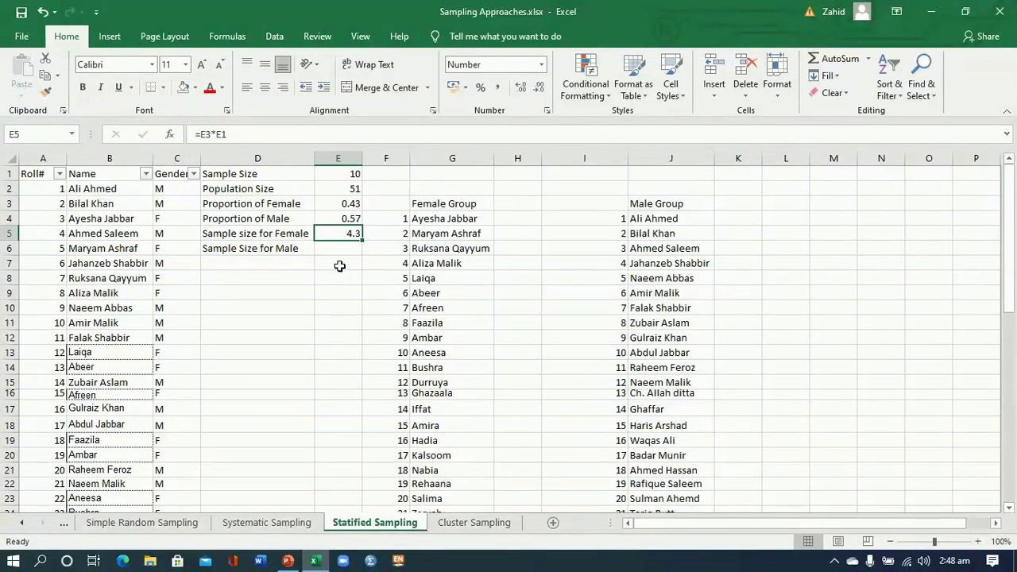
# - Enter the male sample size =E4*E1 in E6 rounded to 6, and round E5 to 4
pyautogui.click(338, 249)
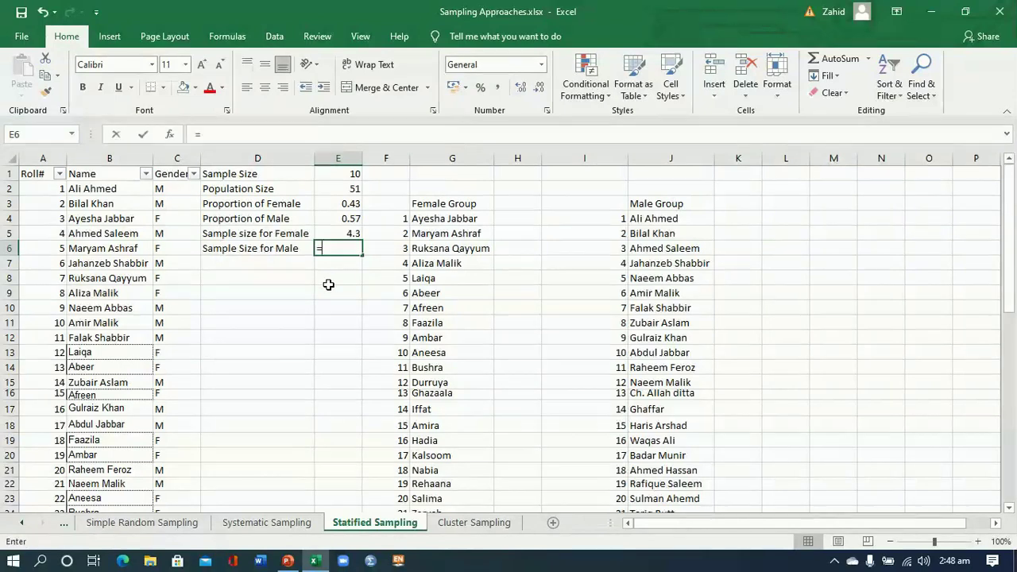
pyautogui.write('=')
pyautogui.click(343, 223)
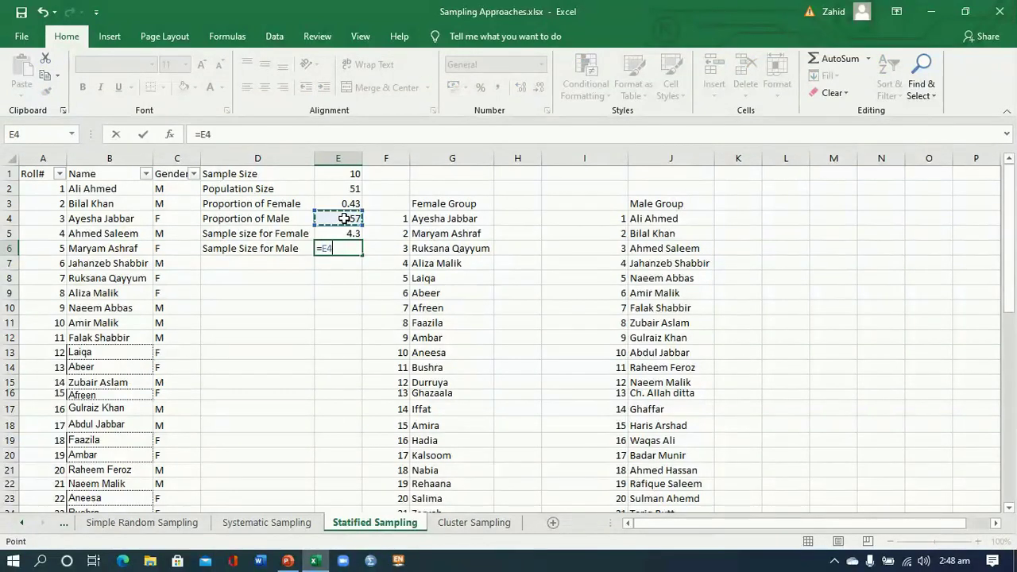
pyautogui.write('*')
pyautogui.click(344, 174)
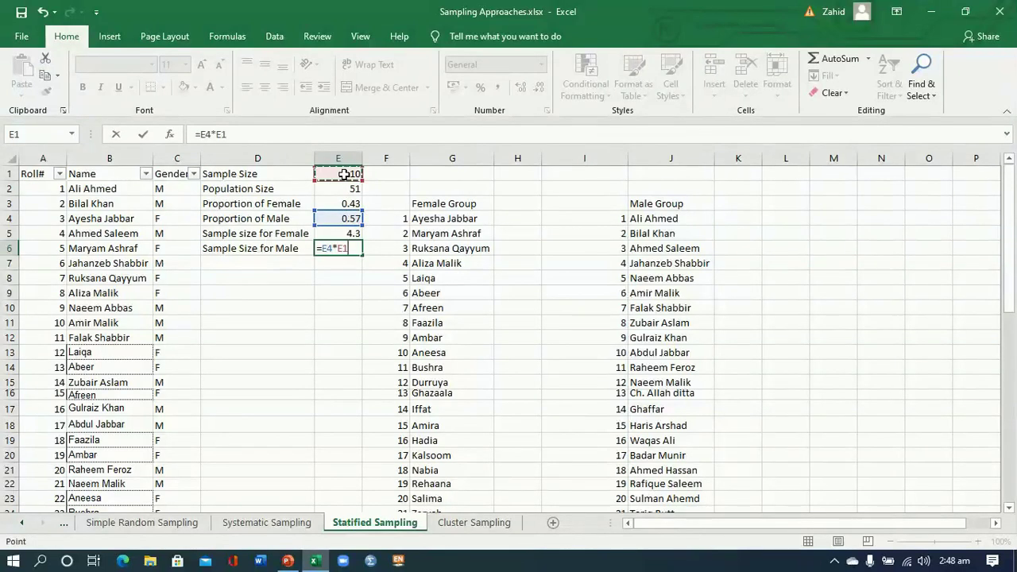
pyautogui.press('Return')
pyautogui.click(341, 248)
pyautogui.click(540, 88)
pyautogui.click(540, 87)
pyautogui.click(540, 88)
pyautogui.click(540, 87)
pyautogui.click(540, 87)
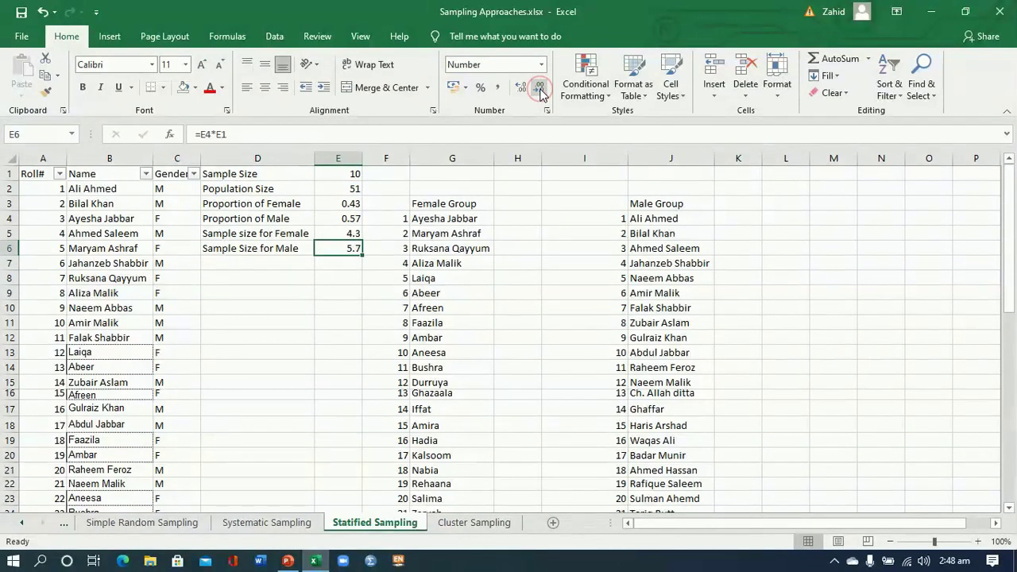
pyautogui.click(540, 87)
pyautogui.click(349, 232)
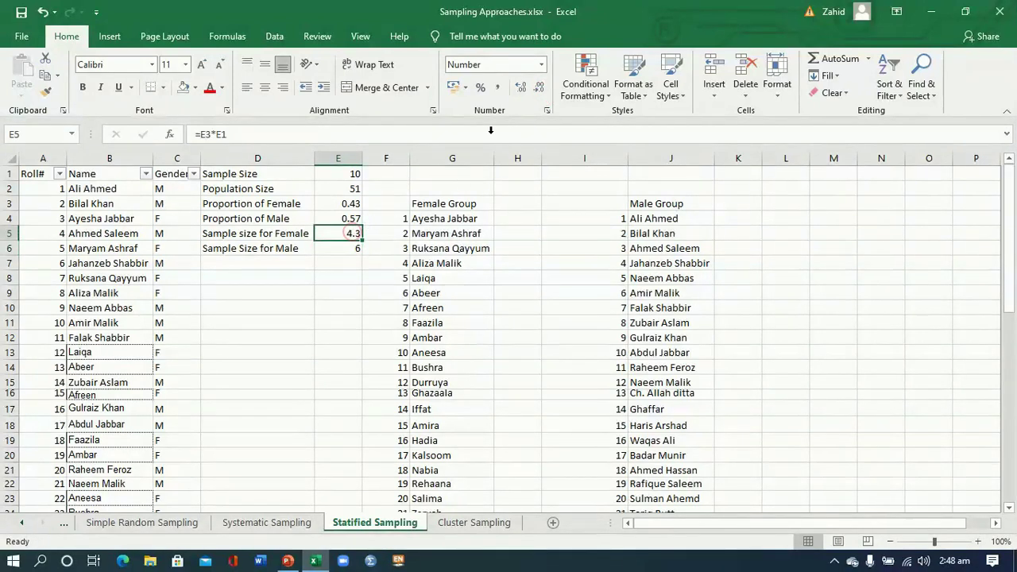
pyautogui.click(543, 85)
# - Check the sample sizes in E5 and E6 and highlight the Female names G4:G14 and Male names J5:J12
pyautogui.click(338, 259)
pyautogui.click(341, 232)
pyautogui.moveTo(433, 220); pyautogui.dragTo(435, 371)
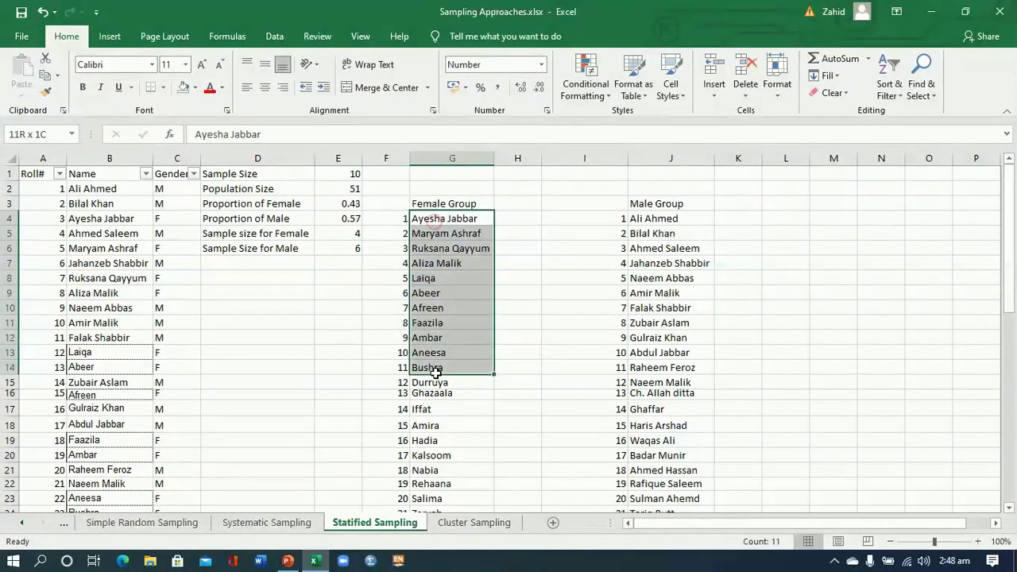
pyautogui.click(352, 249)
pyautogui.moveTo(640, 228); pyautogui.dragTo(647, 337)
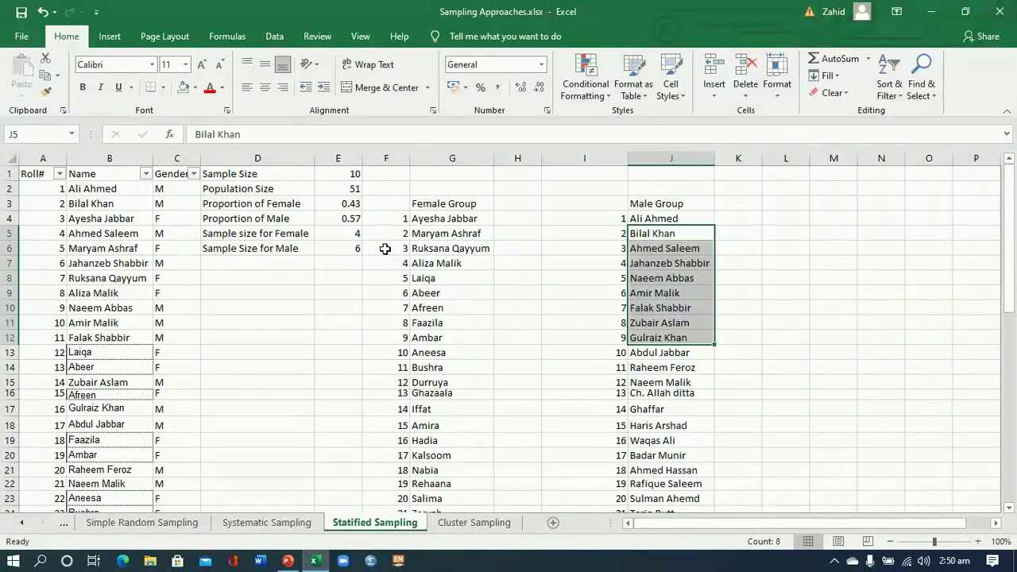
pyautogui.click(343, 235)
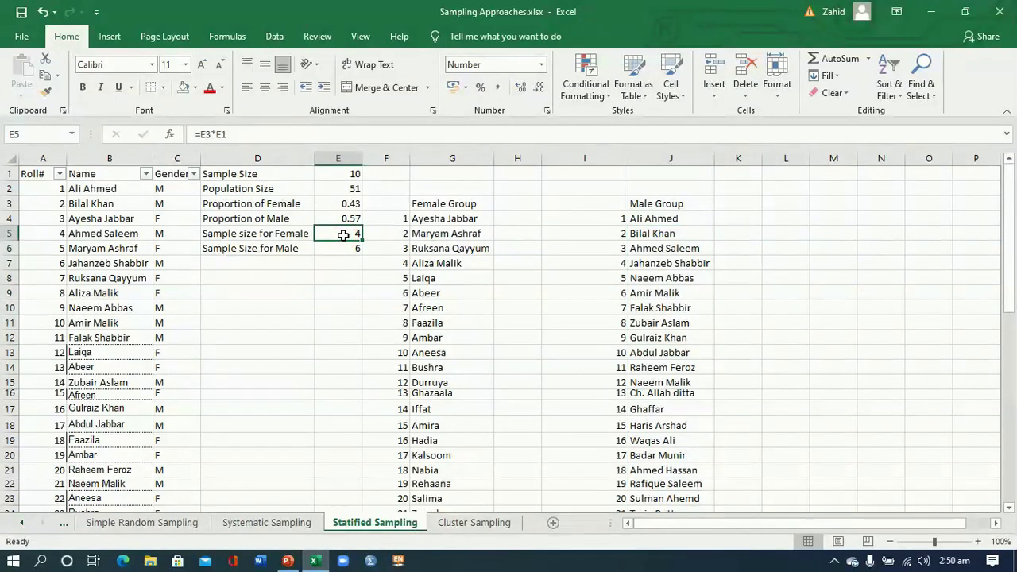
pyautogui.click(349, 189)
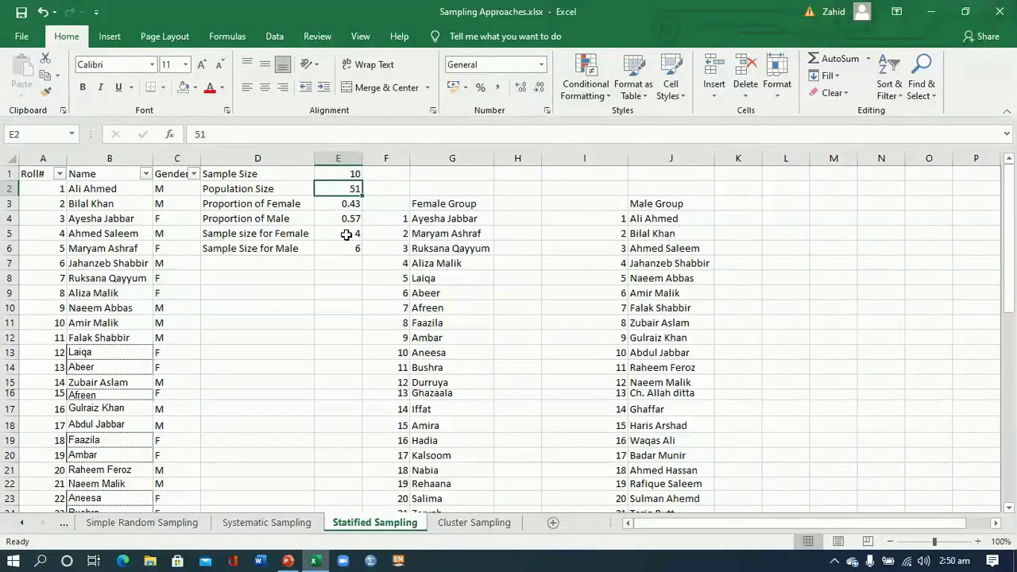
pyautogui.click(346, 234)
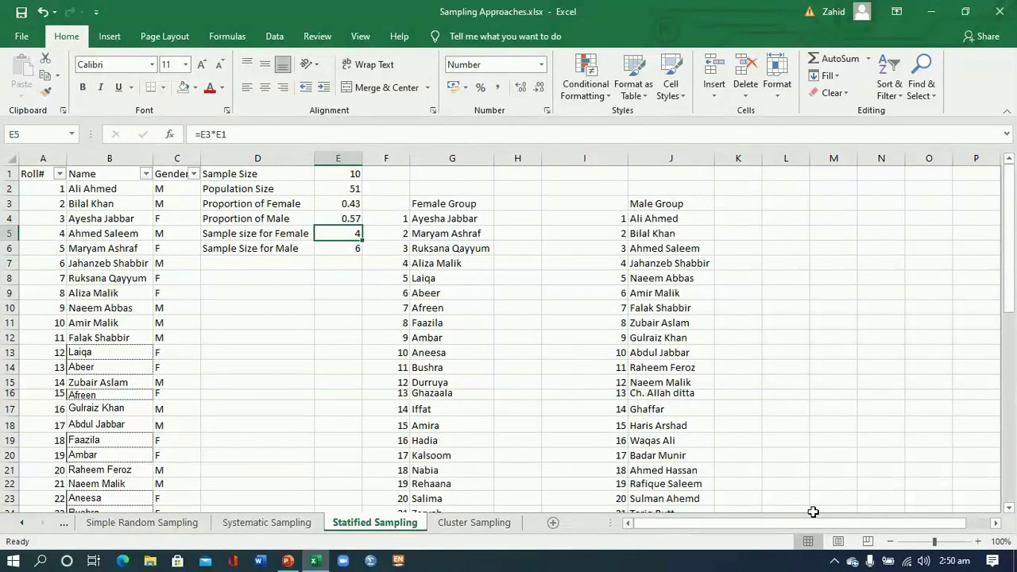
# - Bring up ActivePresenter's recording controls from the system tray and stop the recording
pyautogui.click(834, 561)
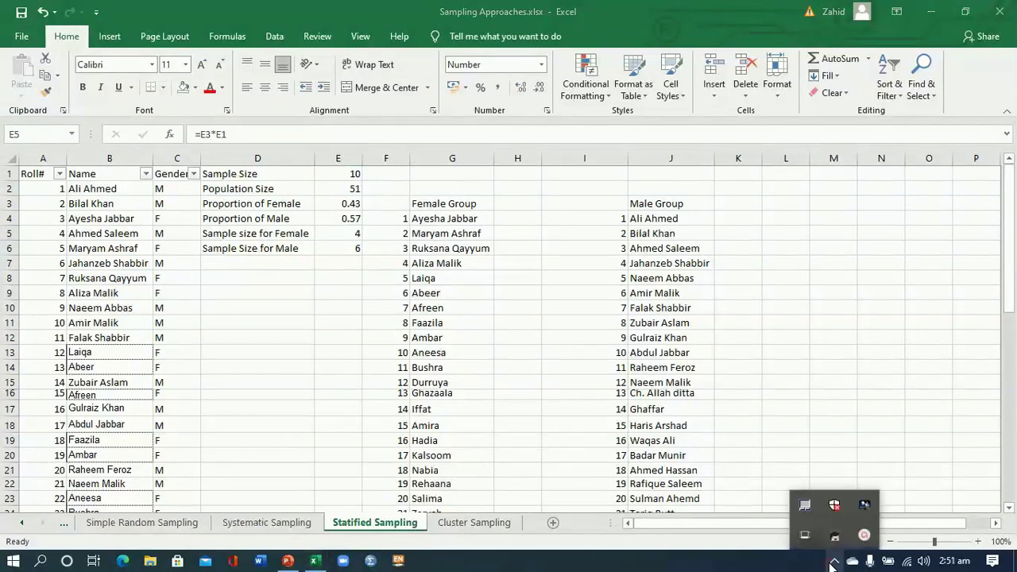
pyautogui.click(865, 535)
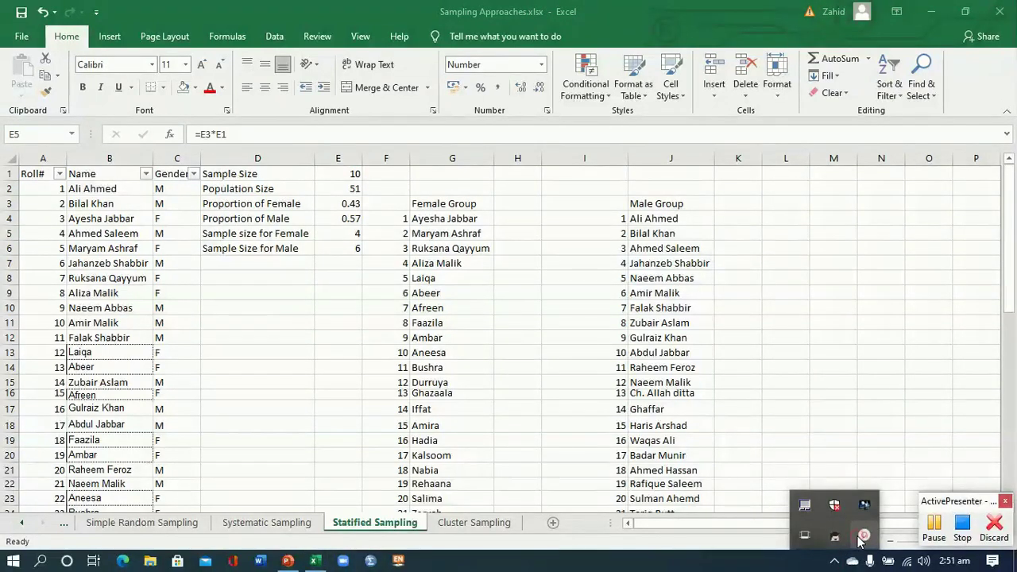
pyautogui.click(962, 529)
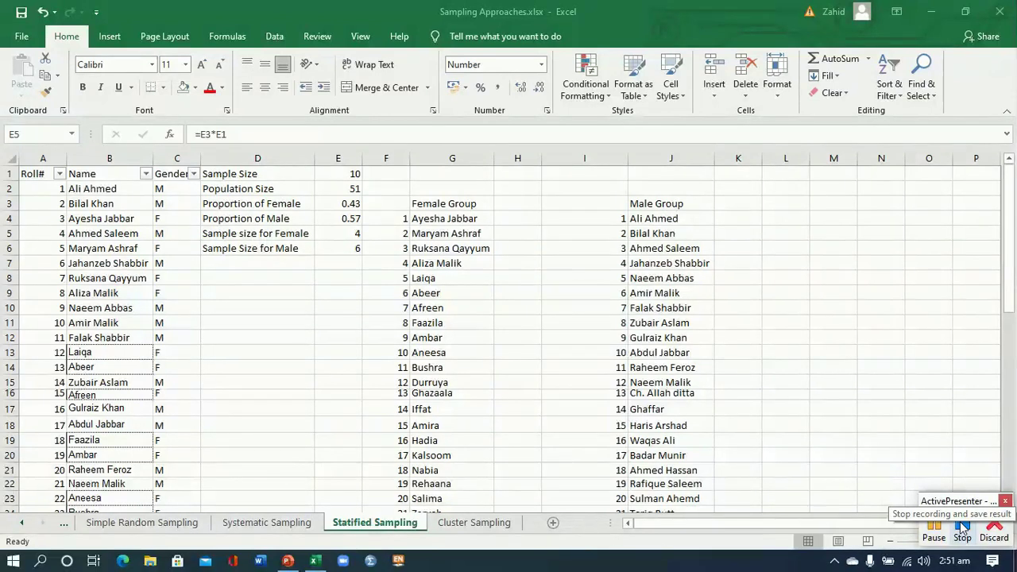